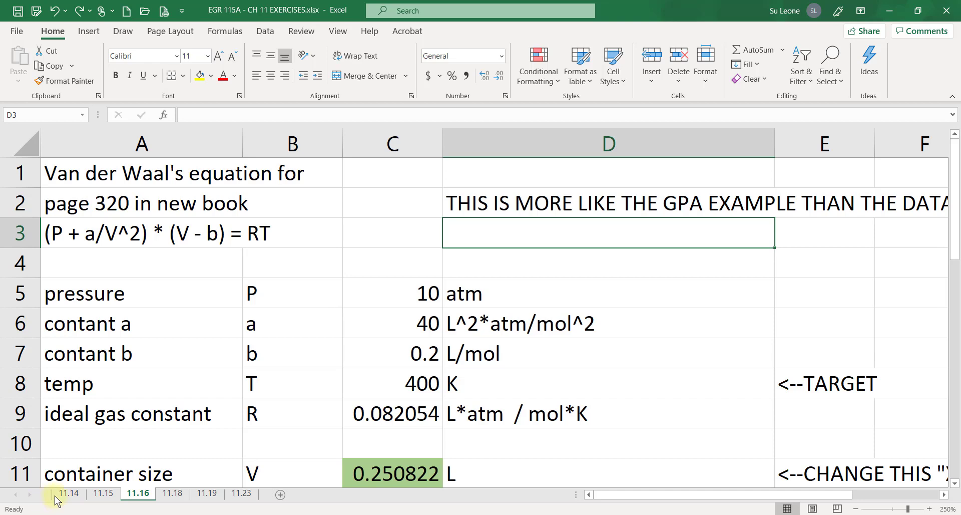
Review the cubic equation and the x-guess table with its f(x) results on sheet 11.14
left_click(62, 491)
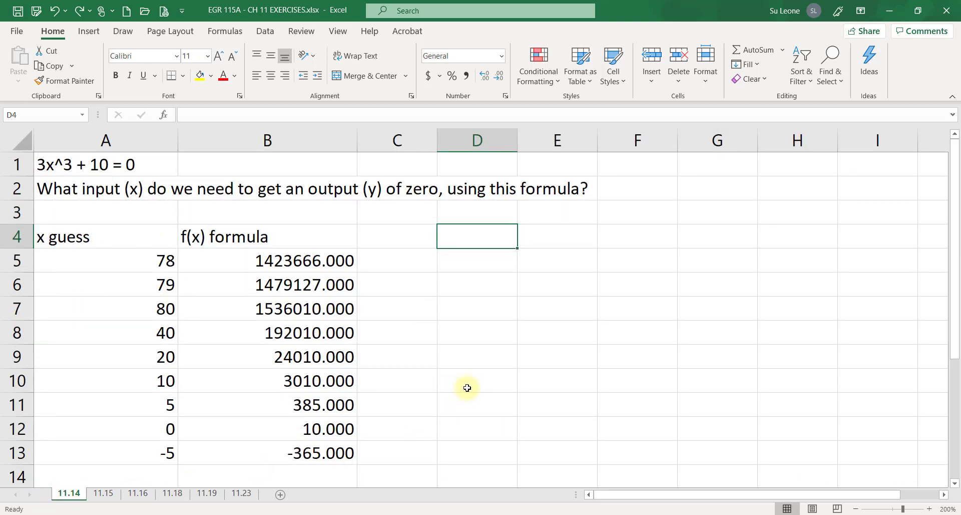
left_click(104, 167)
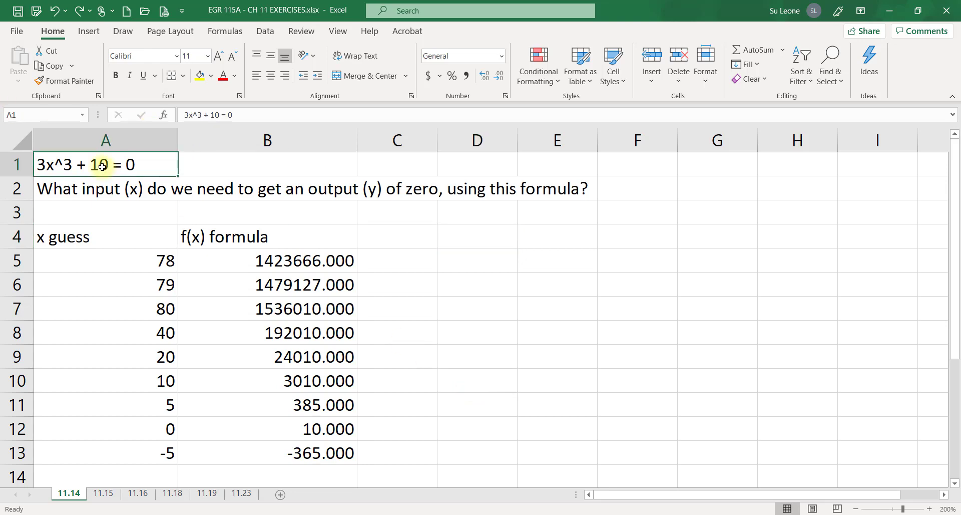
left_click(102, 192)
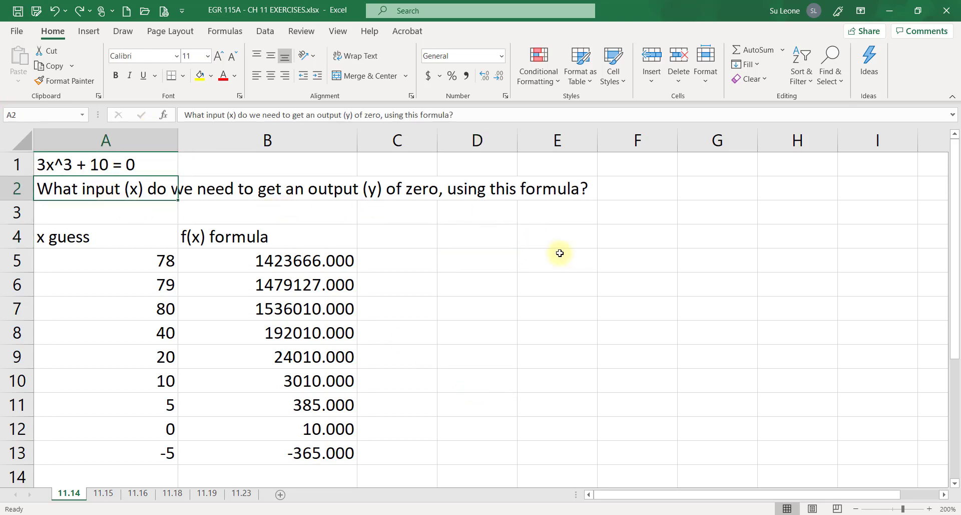
left_click_drag(957, 185, 958, 231)
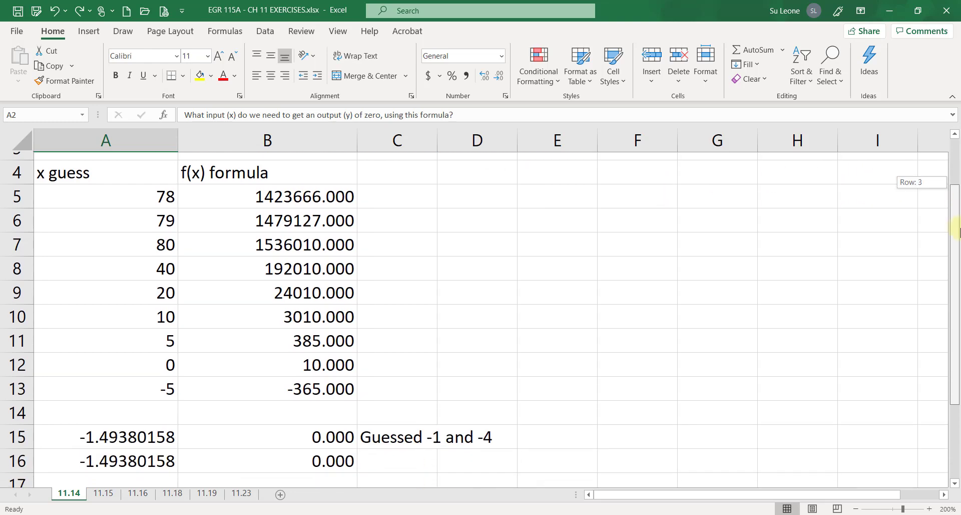
left_click_drag(957, 231, 957, 233)
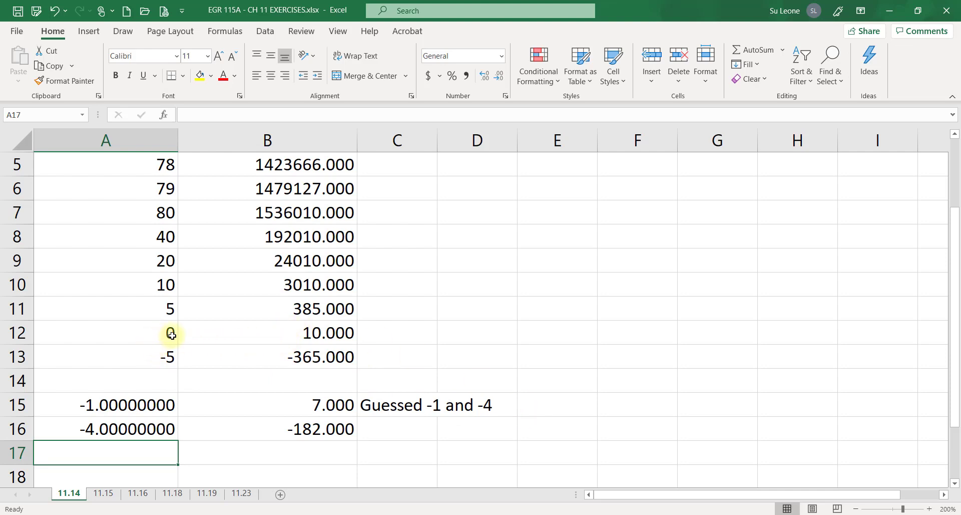
left_click_drag(172, 335, 230, 354)
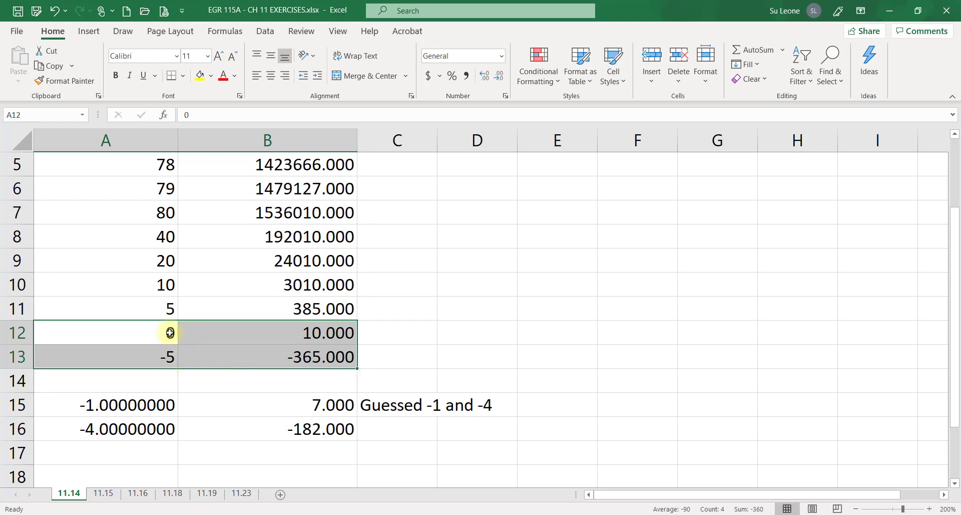
left_click(112, 427)
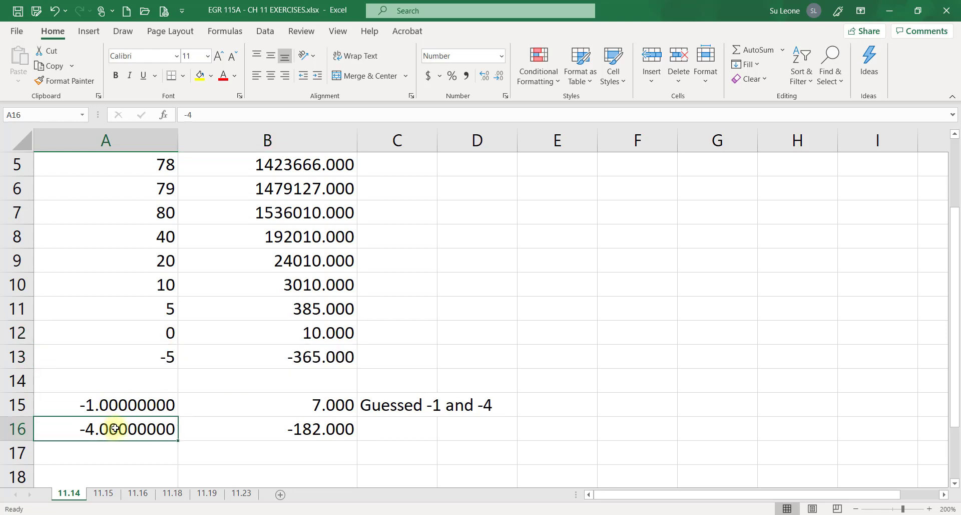
left_click(115, 407)
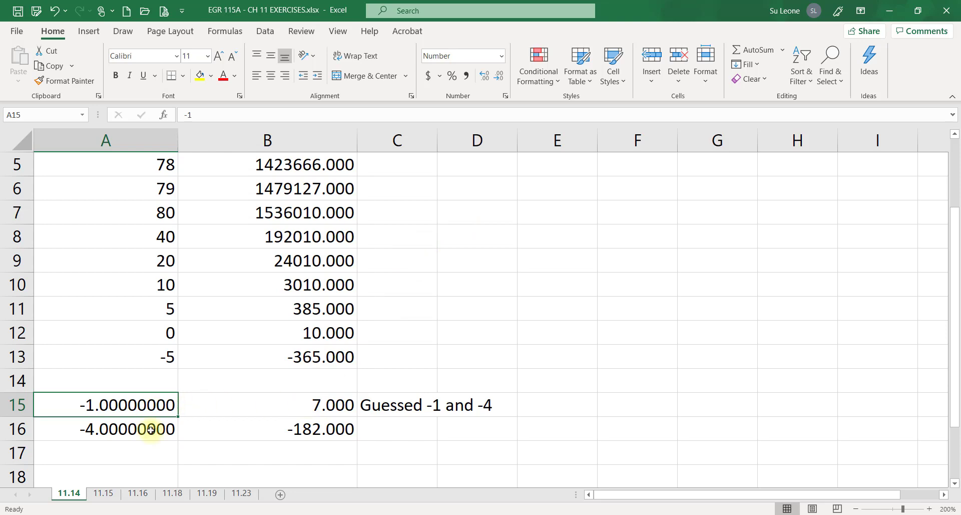
Use Goal Seek to set B15 to 0 by changing A15
left_click(319, 408)
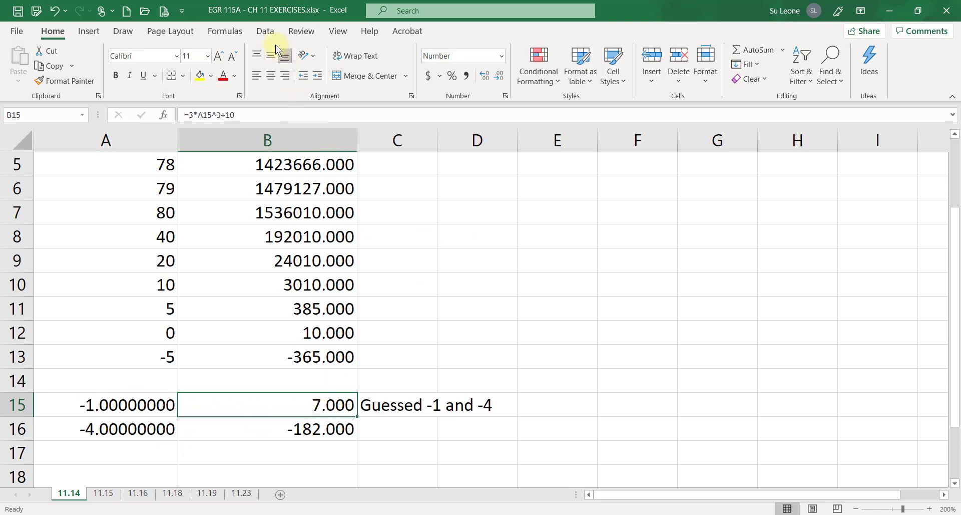
left_click(264, 30)
left_click(682, 65)
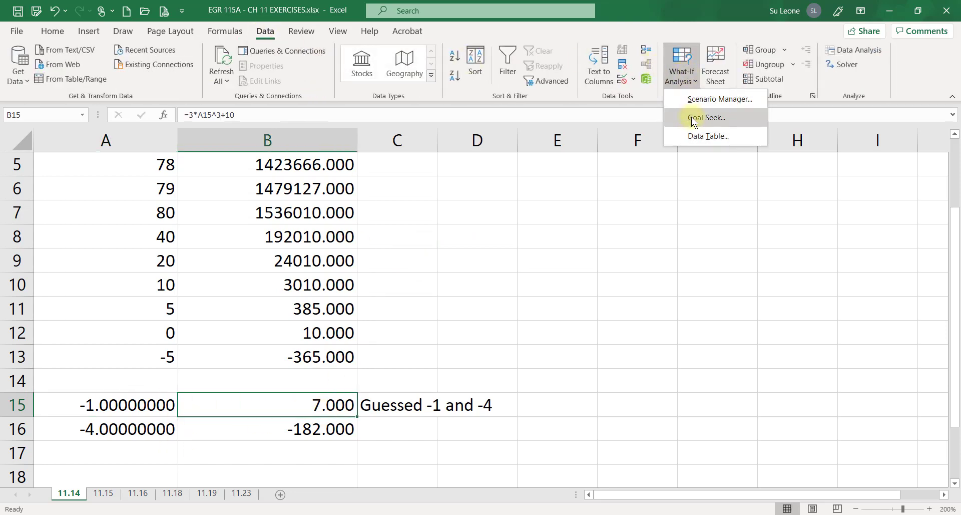
left_click(693, 118)
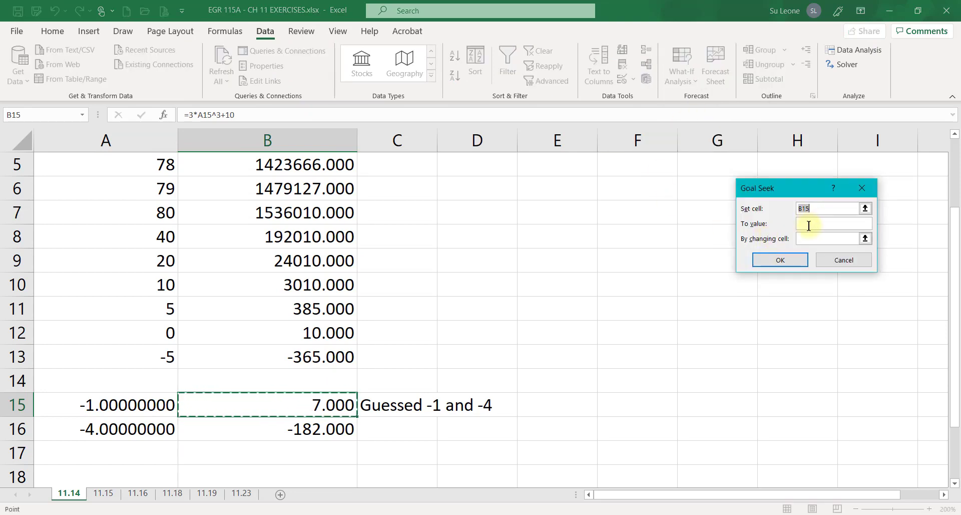
left_click(809, 224)
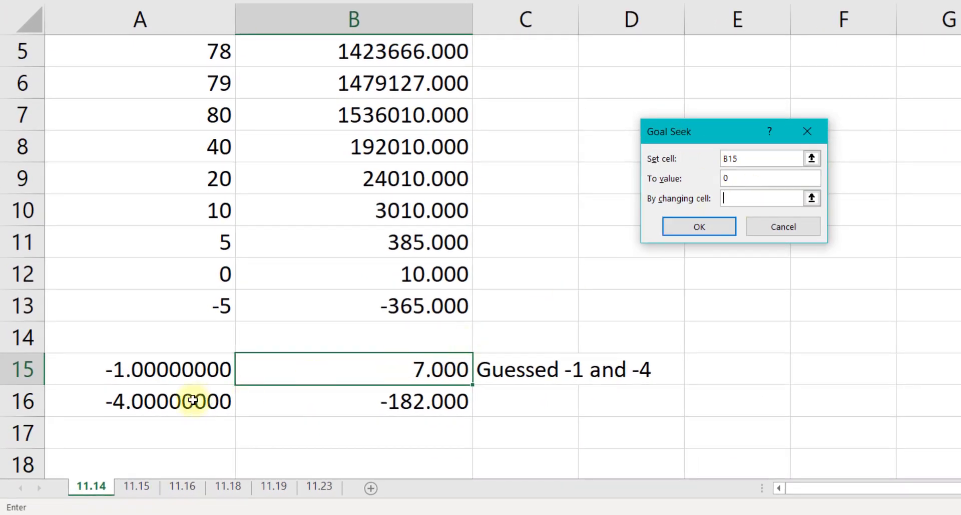
left_click(165, 370)
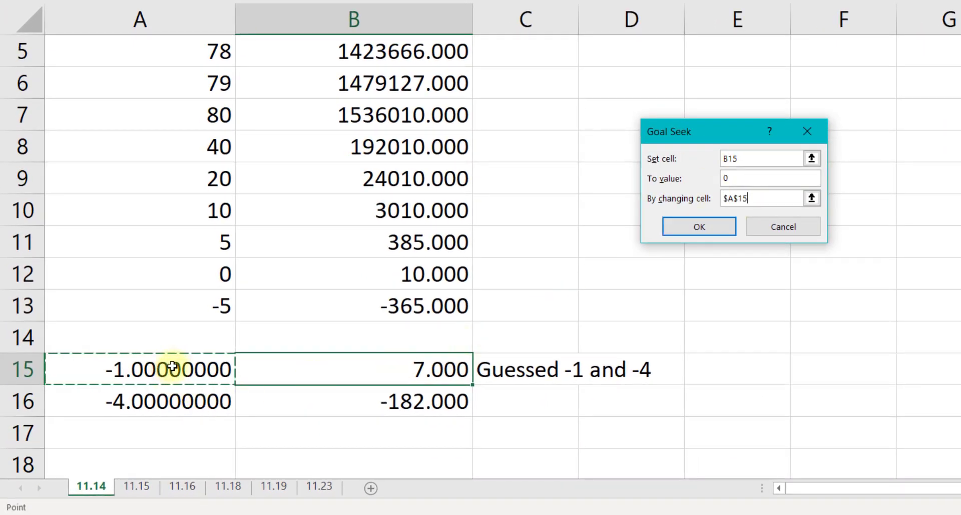
key("Return")
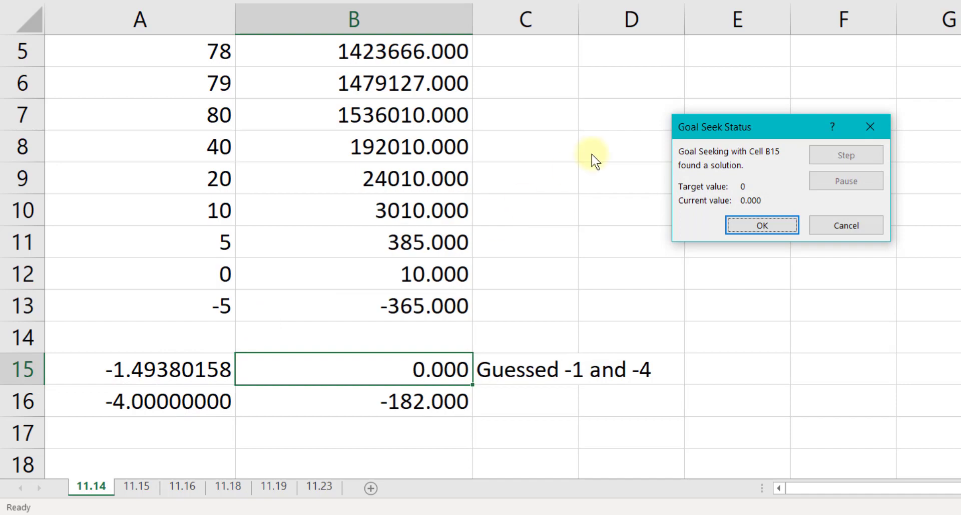
left_click(766, 225)
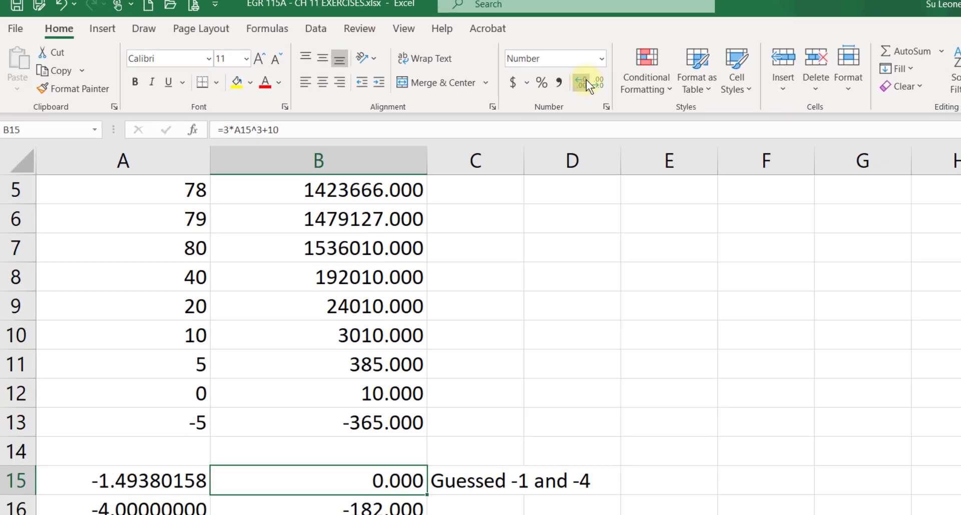
Increase the decimal places shown in B15 and B16 to five
left_click(548, 133)
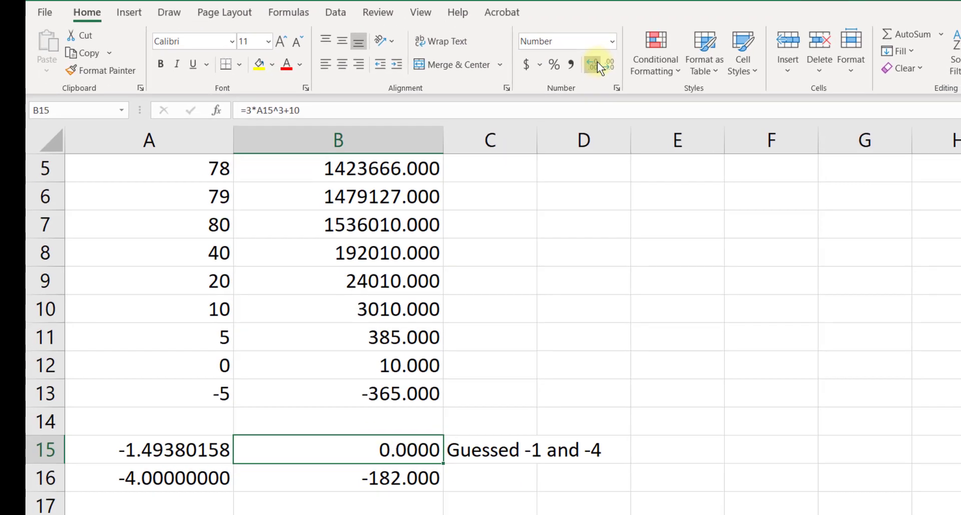
left_click(321, 480)
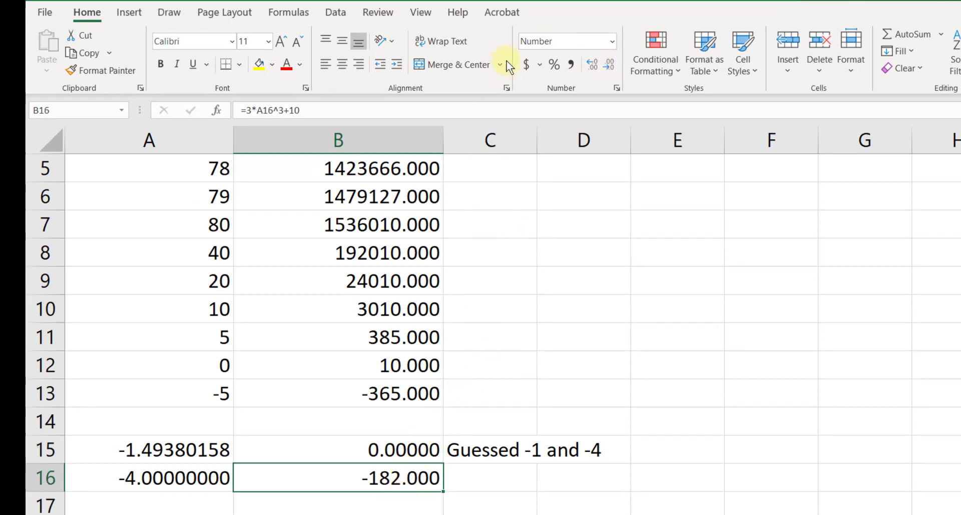
left_click(589, 63)
left_click(589, 62)
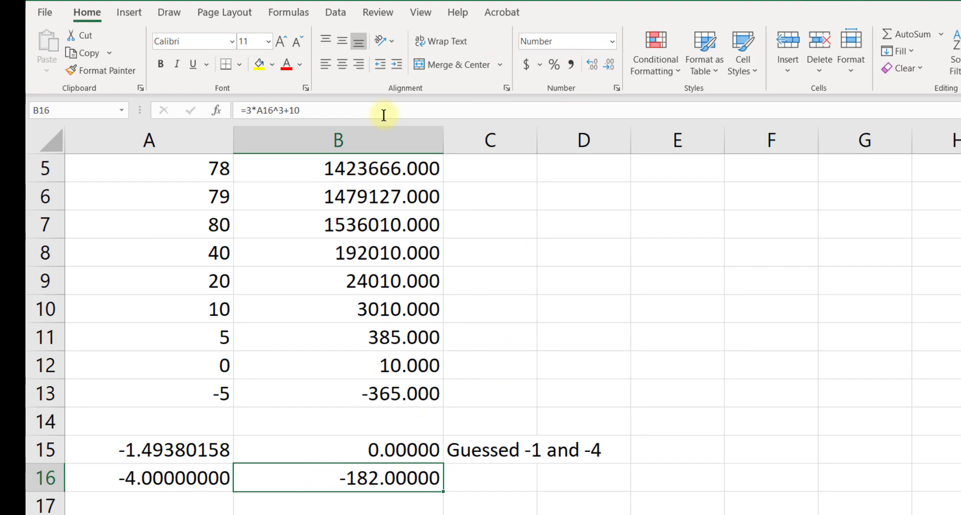
Use Goal Seek to set B16 to 0 by changing A16
left_click(335, 12)
left_click(842, 73)
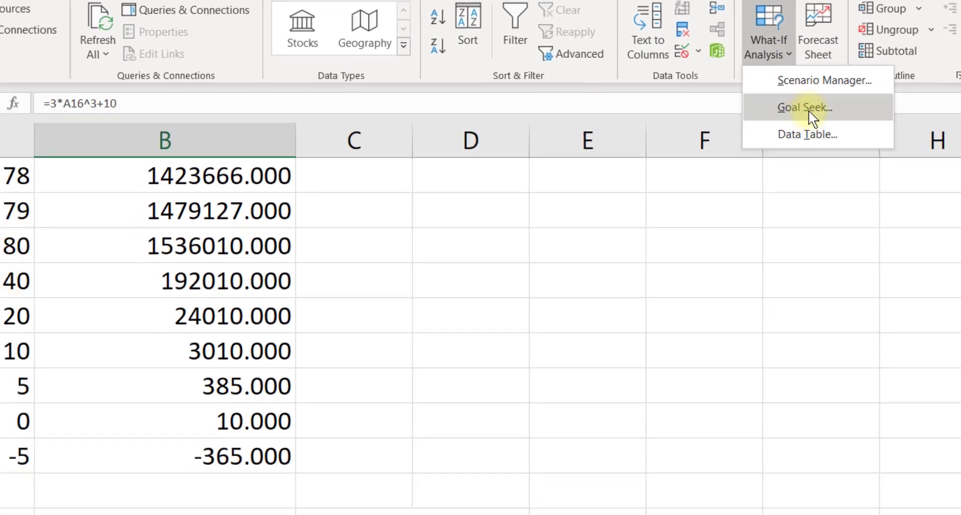
left_click(759, 137)
left_click(818, 214)
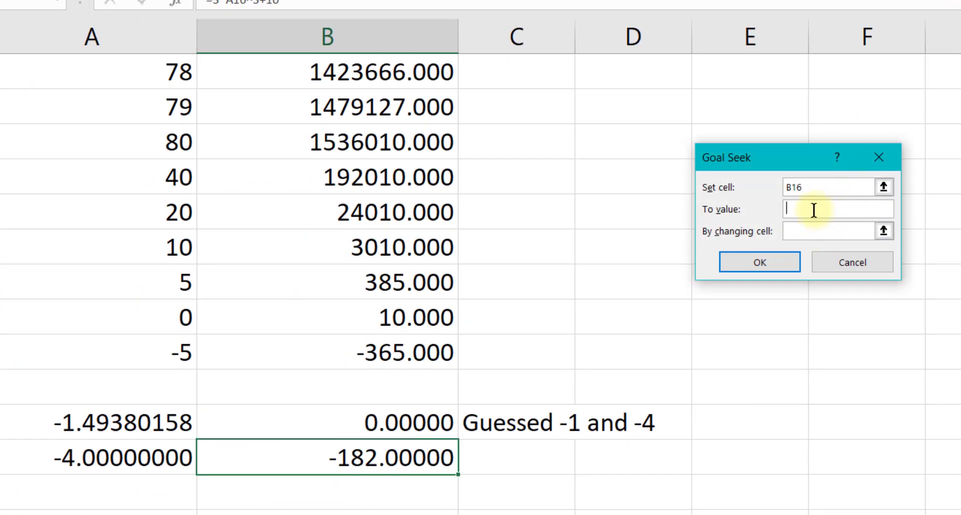
left_click(825, 233)
left_click(172, 454)
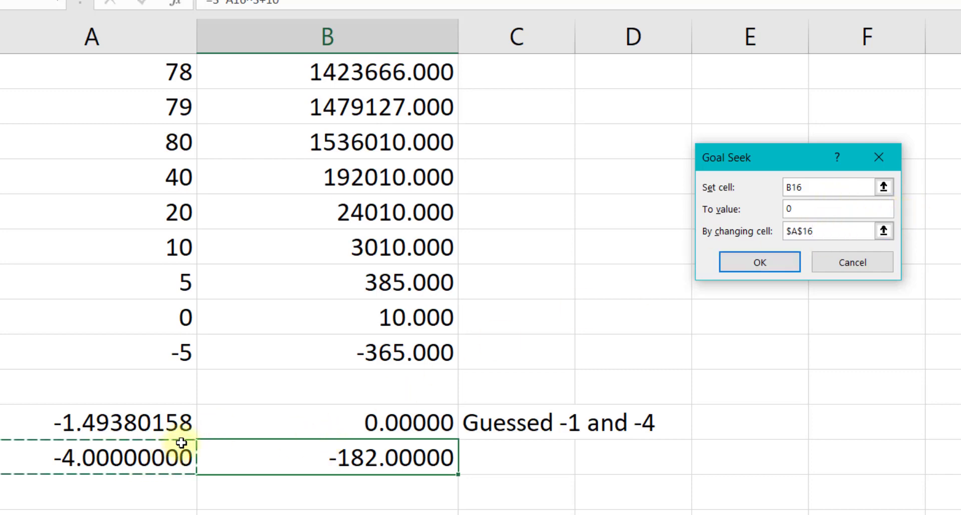
key("Return")
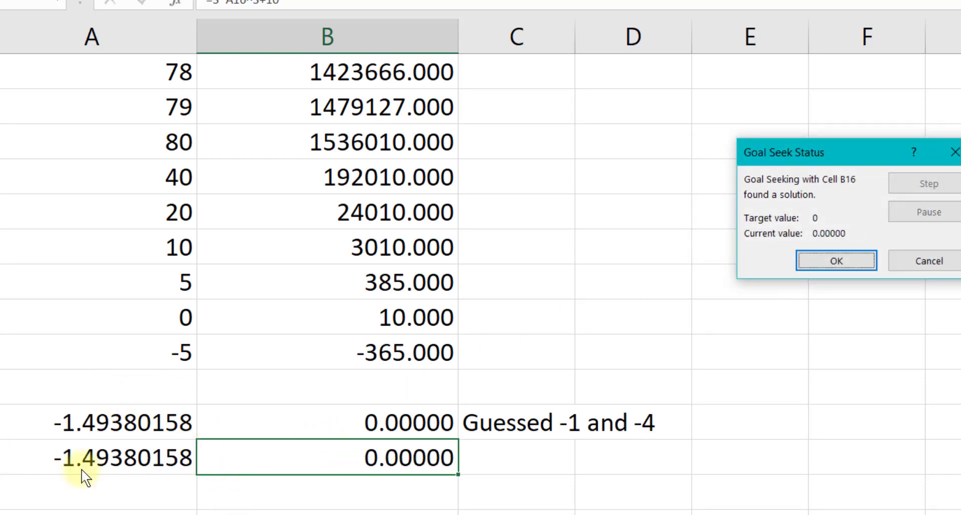
left_click(851, 270)
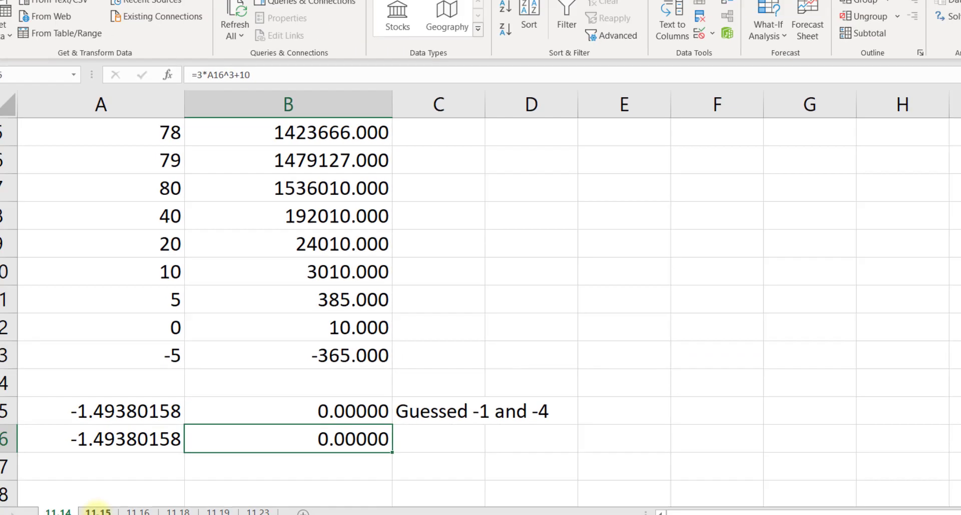
On sheet 11.16, color the note text in D2 red
left_click(102, 496)
left_click(137, 494)
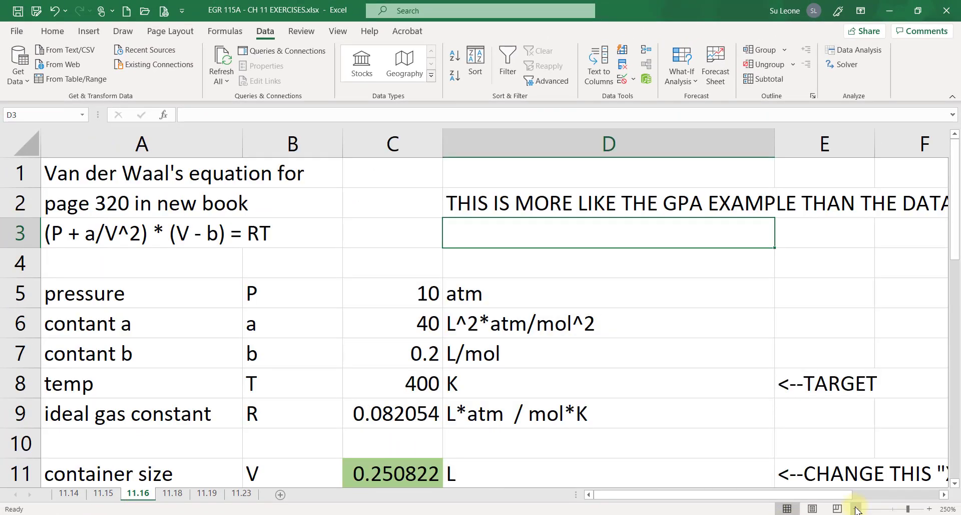
left_click(856, 509)
left_click(856, 509)
left_click(856, 508)
left_click(856, 508)
left_click(856, 509)
left_click(856, 508)
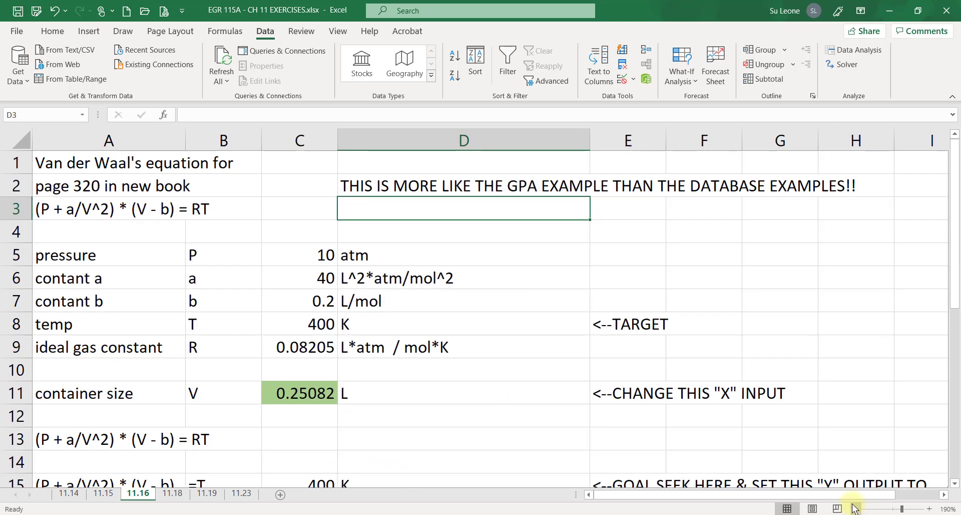
left_click(362, 189)
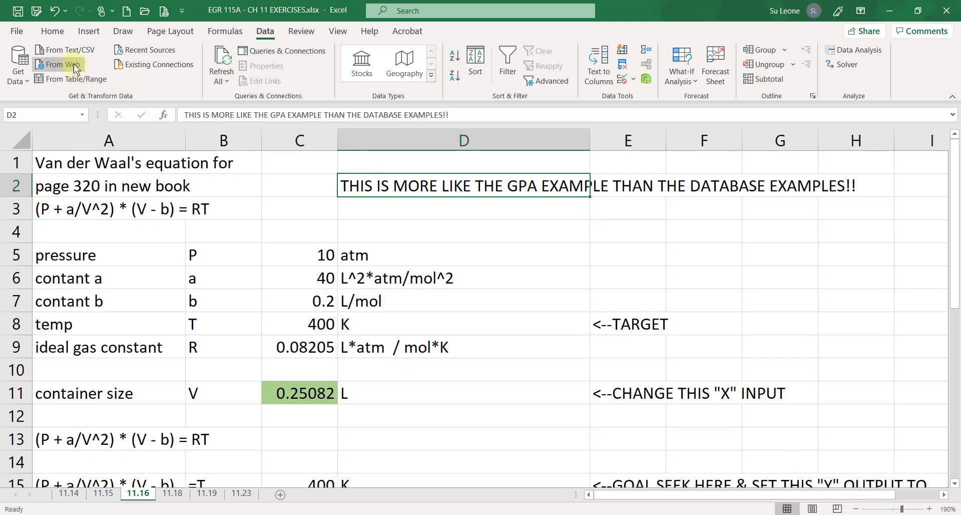
left_click(53, 31)
left_click(222, 75)
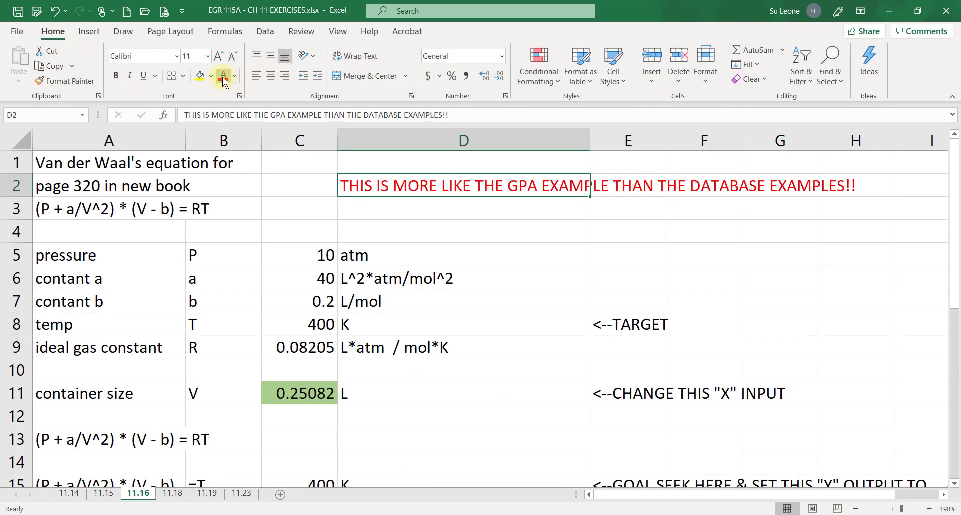
Fill the pressure row C5:D5 and temperature row C8:D8 with yellow
left_click(326, 215)
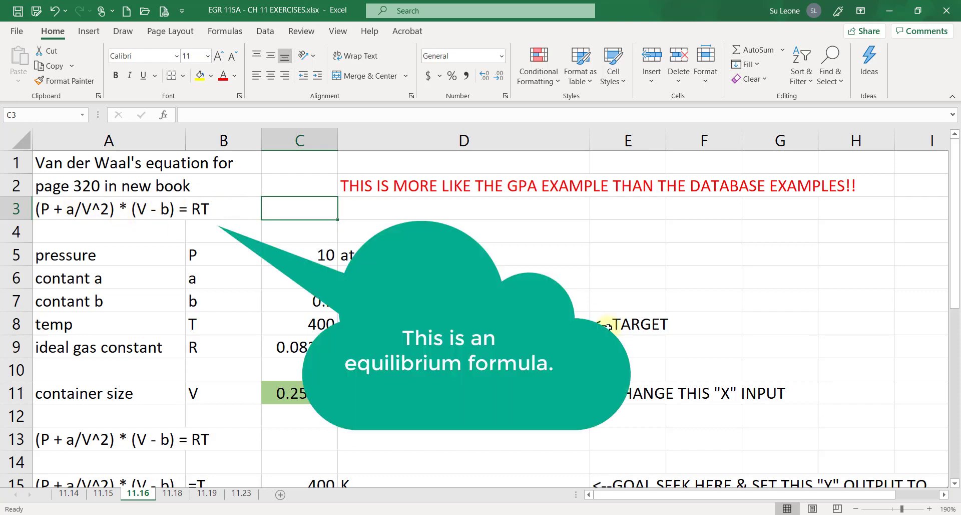
left_click(140, 208)
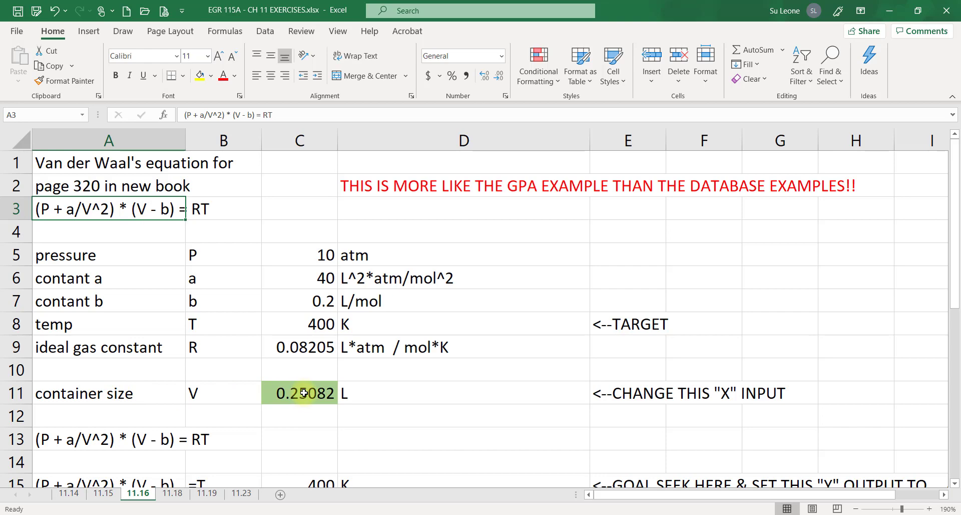
left_click(318, 327)
left_click(314, 252, "ctrl")
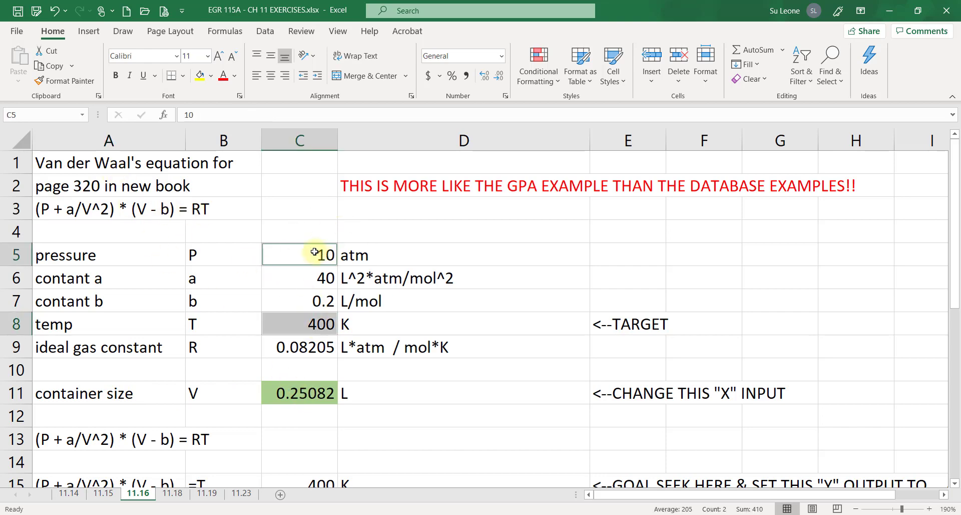
left_click_drag(314, 251, 364, 252)
left_click_drag(323, 324, 358, 325)
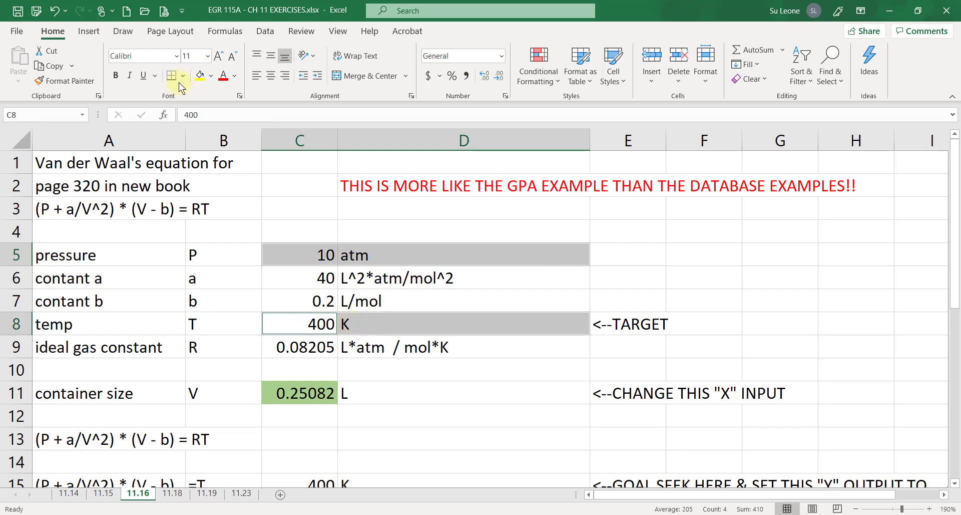
left_click(198, 76)
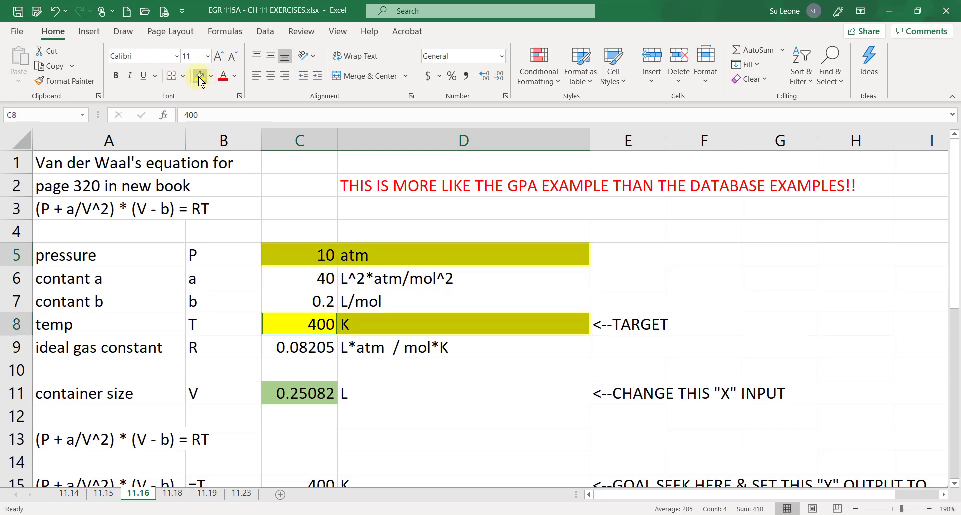
Examine the container-size cell C11 and the Van der Waals formula in C15
left_click(299, 391)
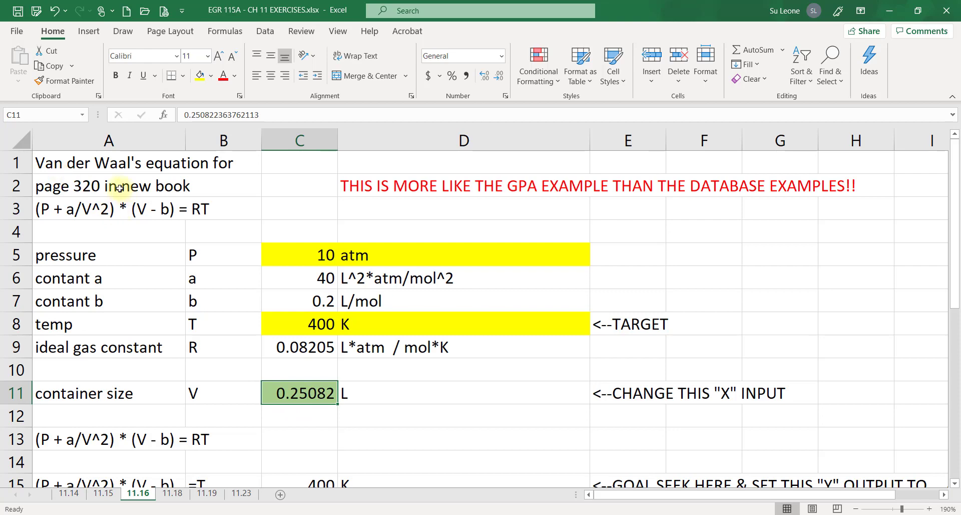
scroll(319, 394, "down", 2)
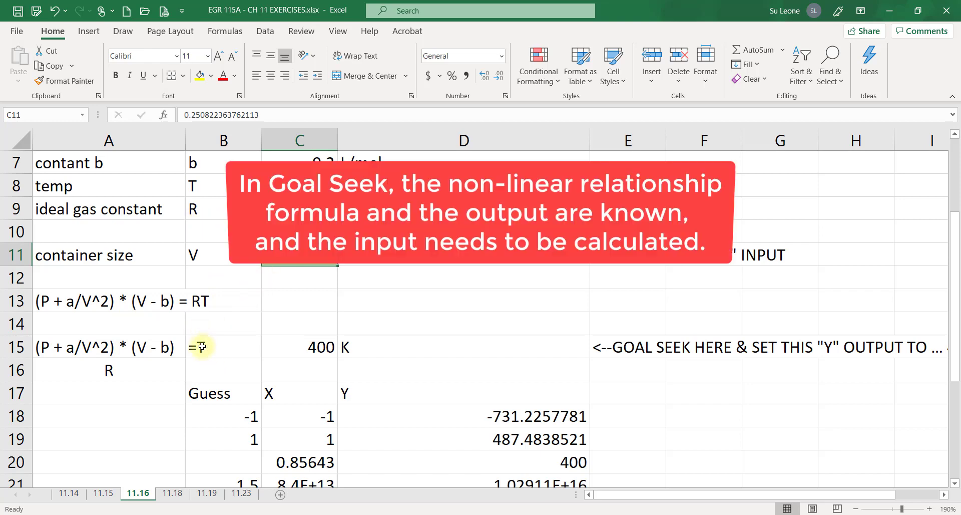
left_click(316, 345)
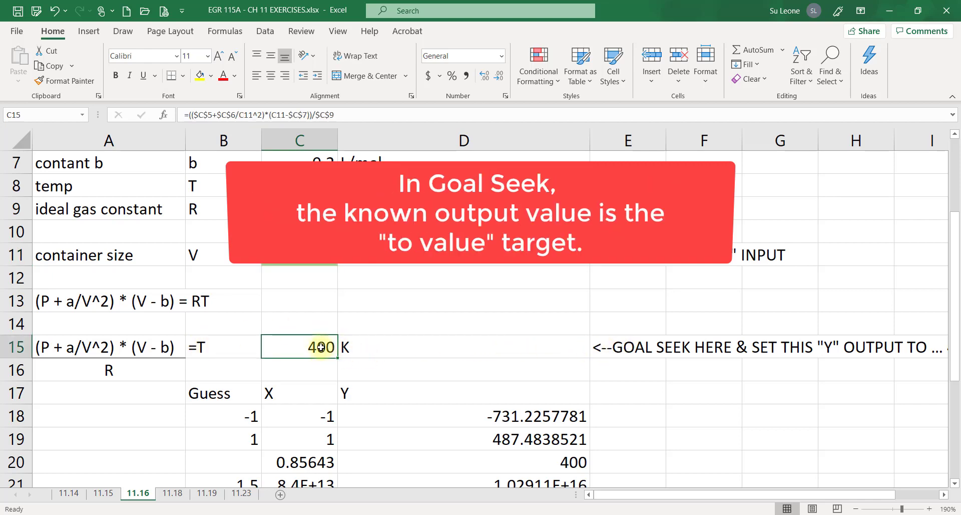
Examine the container-size cell C11 and the Y formula in D18 of the guess table
mouse_move(953, 317)
left_mouse_down()
mouse_move(953, 273)
mouse_move(953, 306)
left_mouse_up()
mouse_move(695, 494)
left_mouse_down()
mouse_move(730, 495)
mouse_move(680, 497)
left_mouse_up()
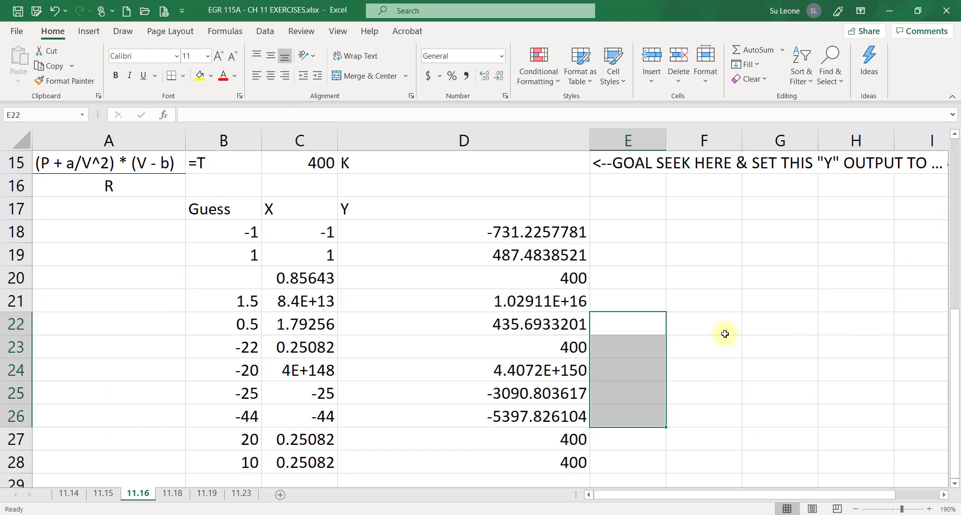
left_click_drag(953, 327, 957, 257)
left_click(301, 215)
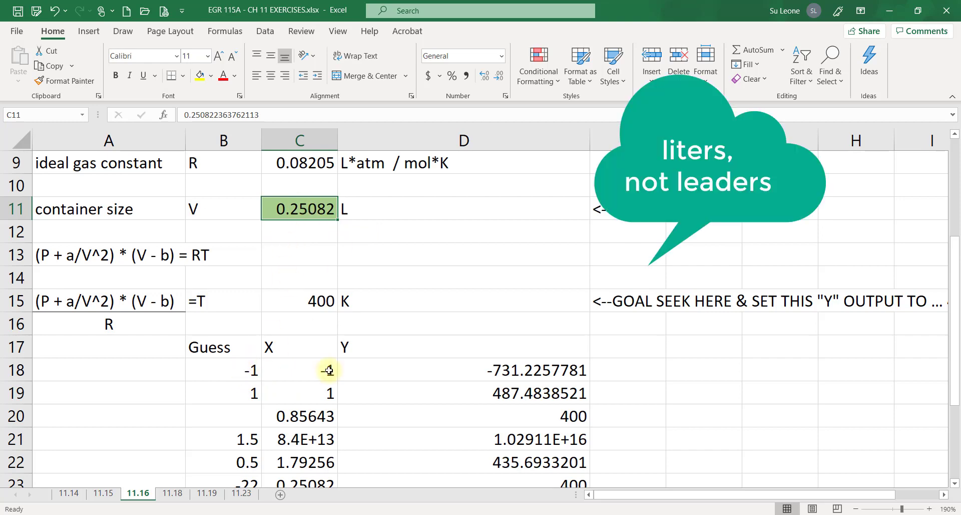
left_click(424, 369)
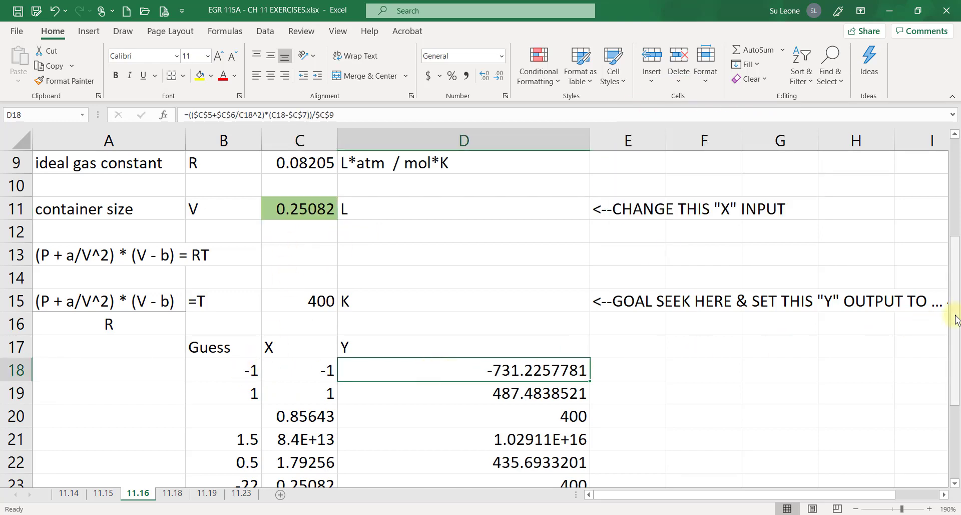
mouse_move(957, 315)
left_mouse_down()
mouse_move(956, 283)
mouse_move(956, 328)
left_mouse_up()
double_click(293, 368)
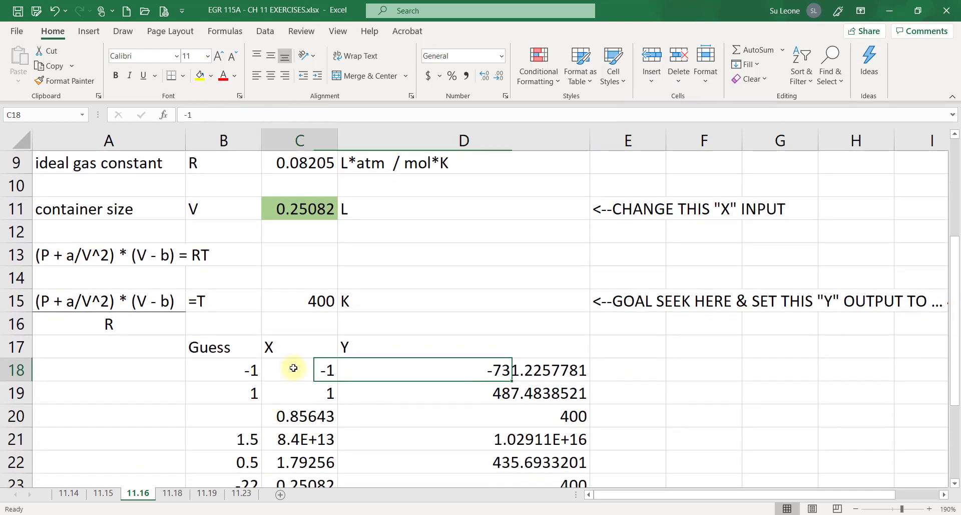
key("Escape")
left_click(414, 369)
double_click(446, 370)
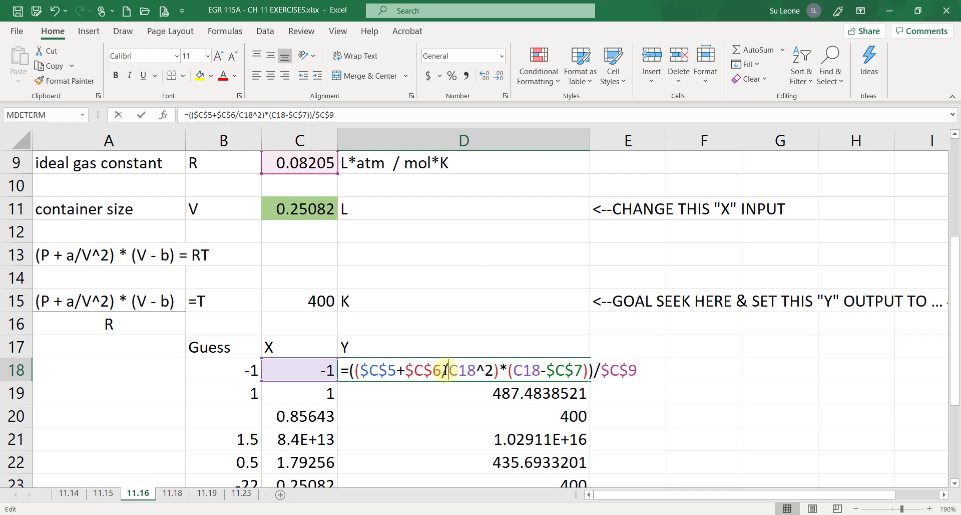
left_click_drag(954, 391, 954, 361)
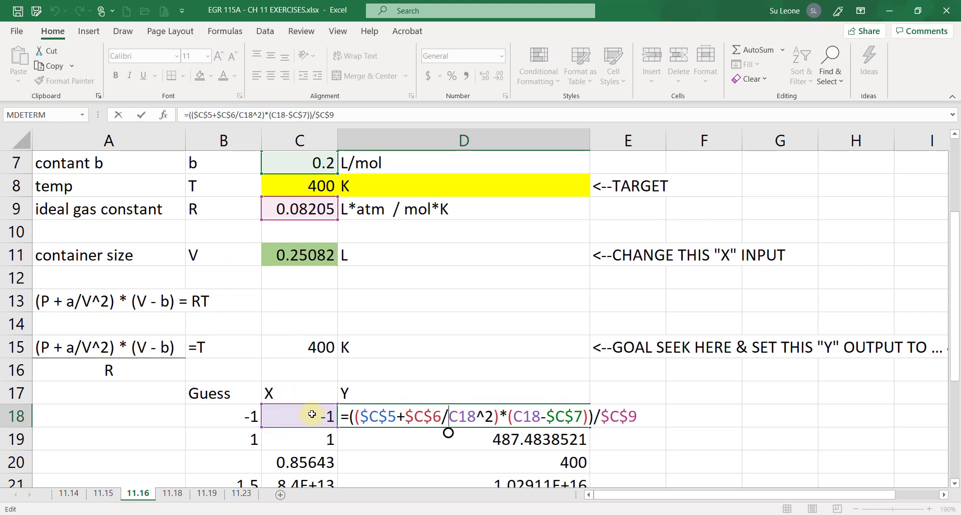
key("ctrl+Return")
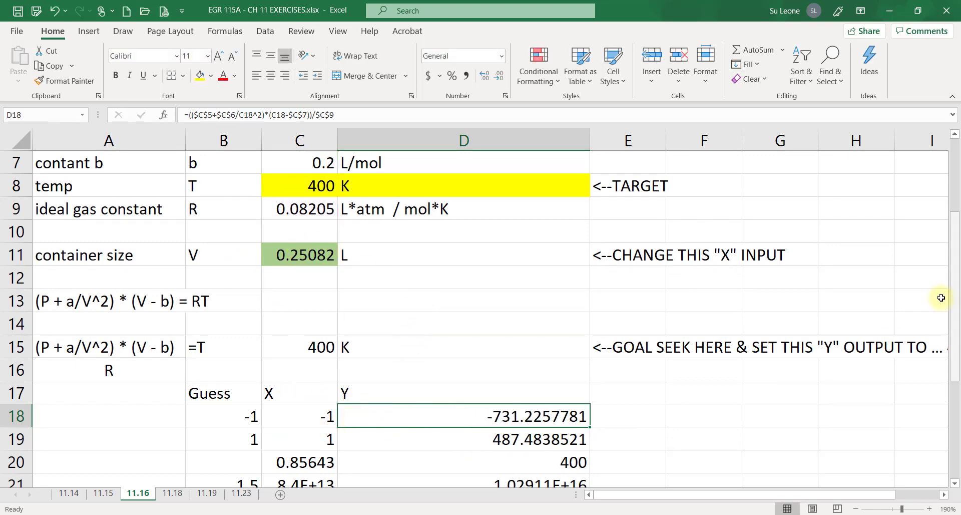
Copy the guess values into the X column to reset the starting values
left_click_drag(954, 300, 955, 361)
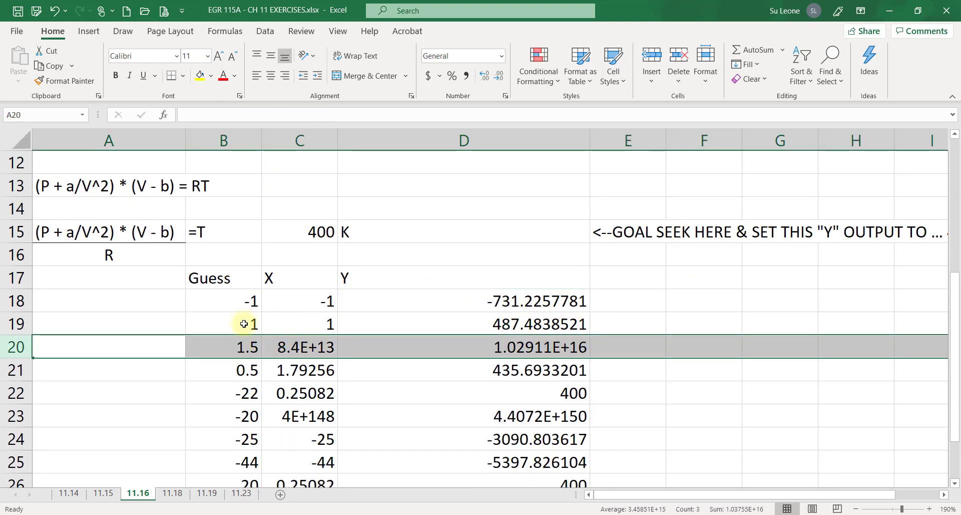
left_click(244, 324)
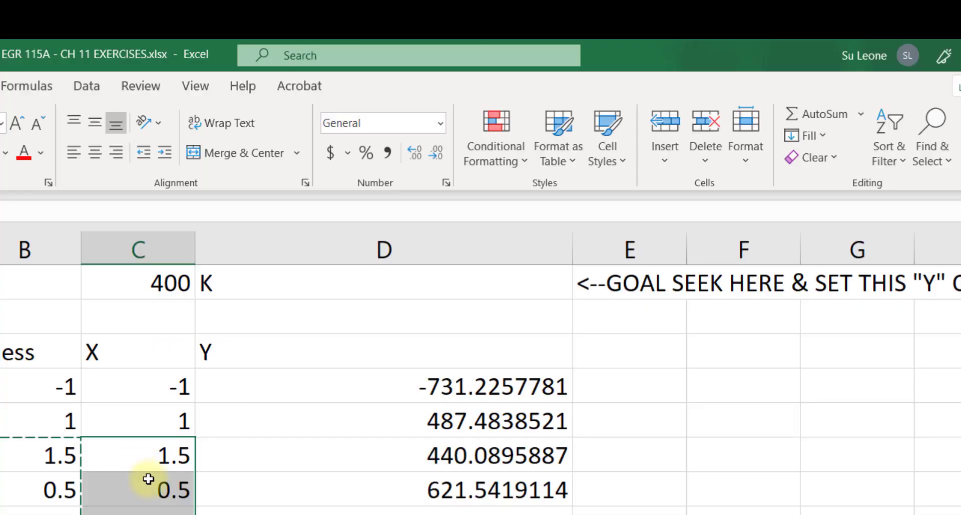
Use Goal Seek to set D20 to 400 by changing C20
left_click(571, 347)
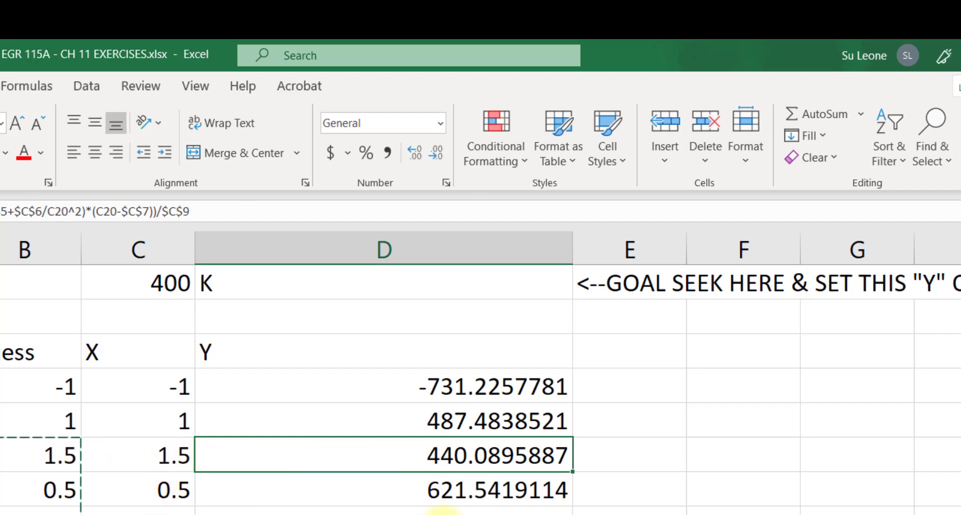
left_click(440, 420)
left_click(166, 429)
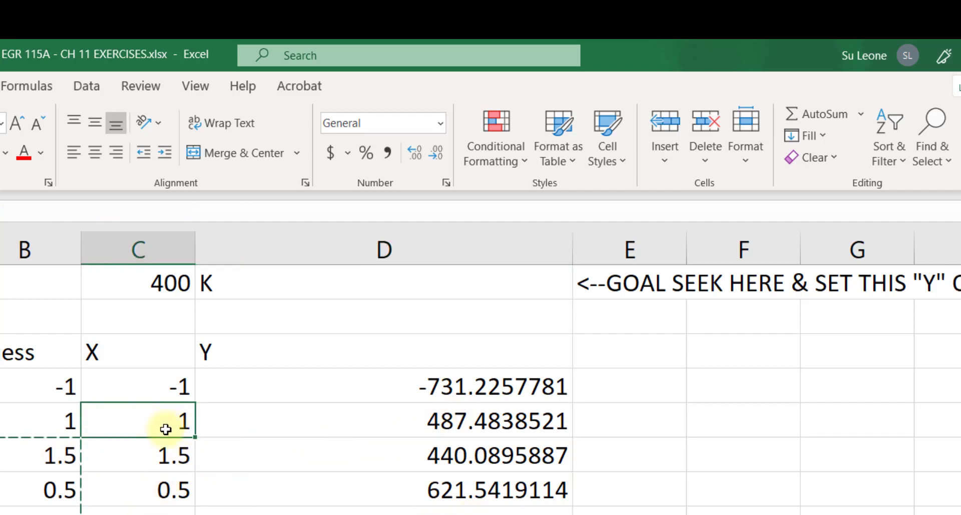
left_click(157, 454)
left_click(446, 457)
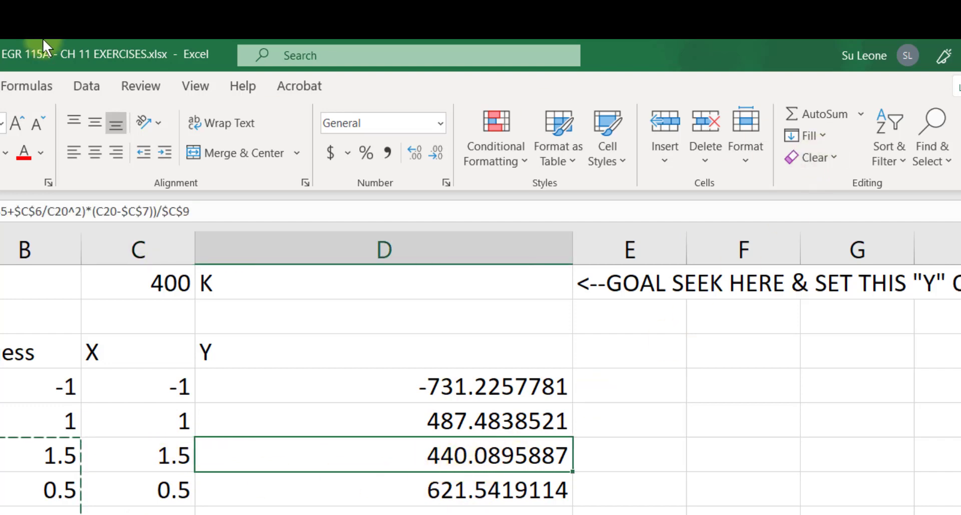
left_click(88, 85)
left_click(717, 156)
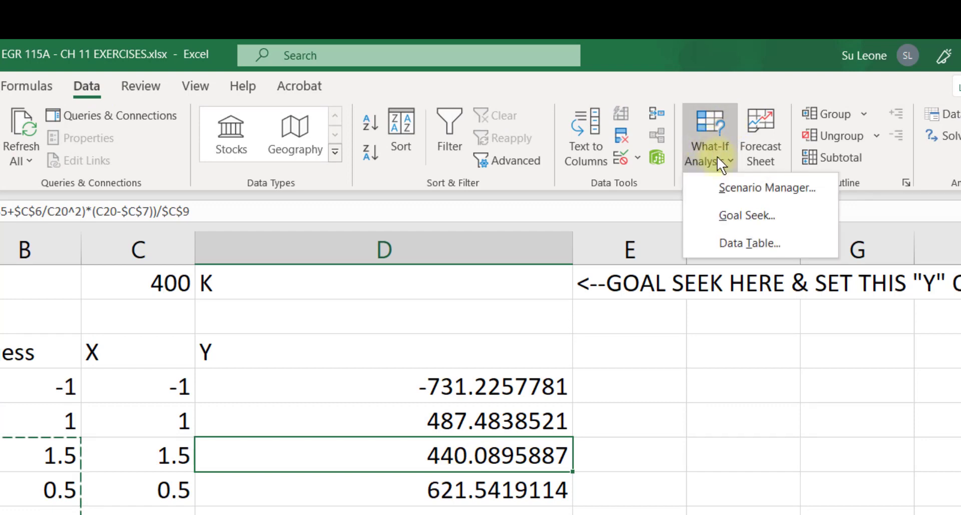
left_click(736, 220)
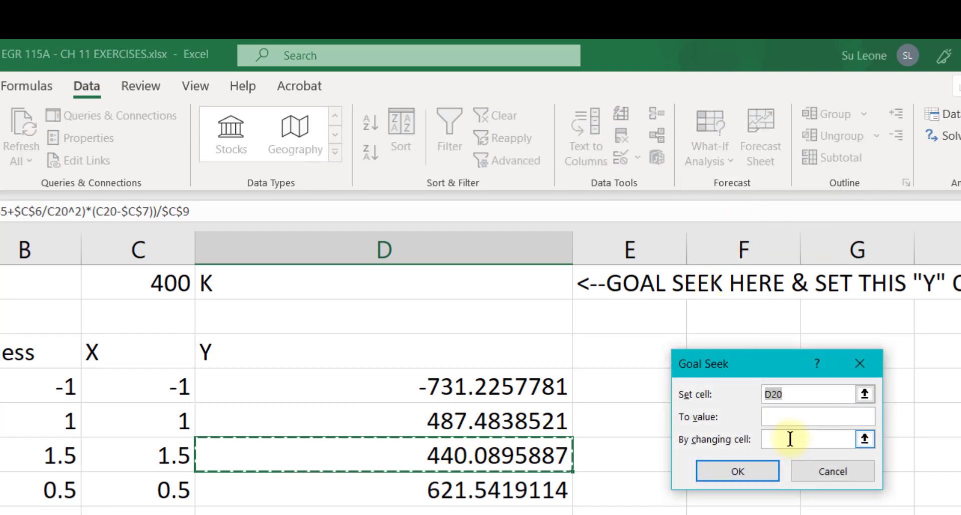
left_click(767, 417)
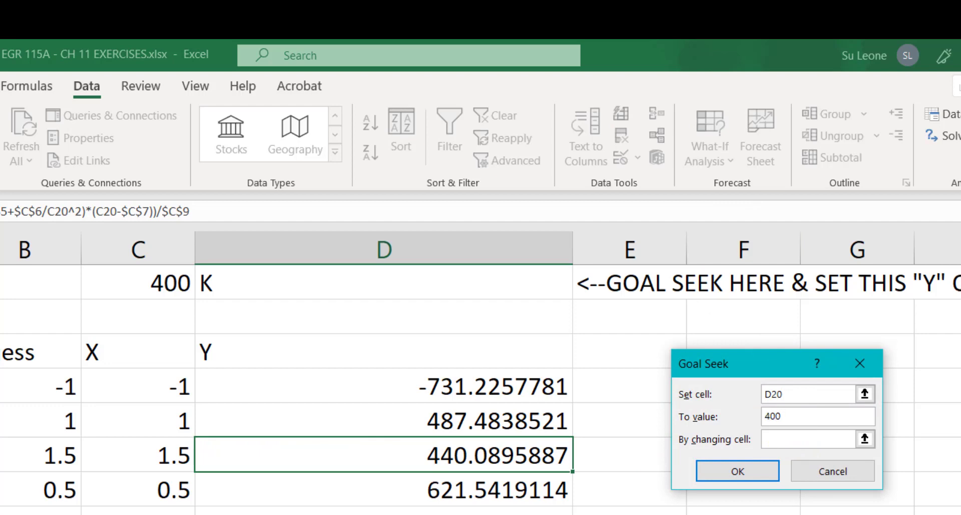
left_click(787, 445)
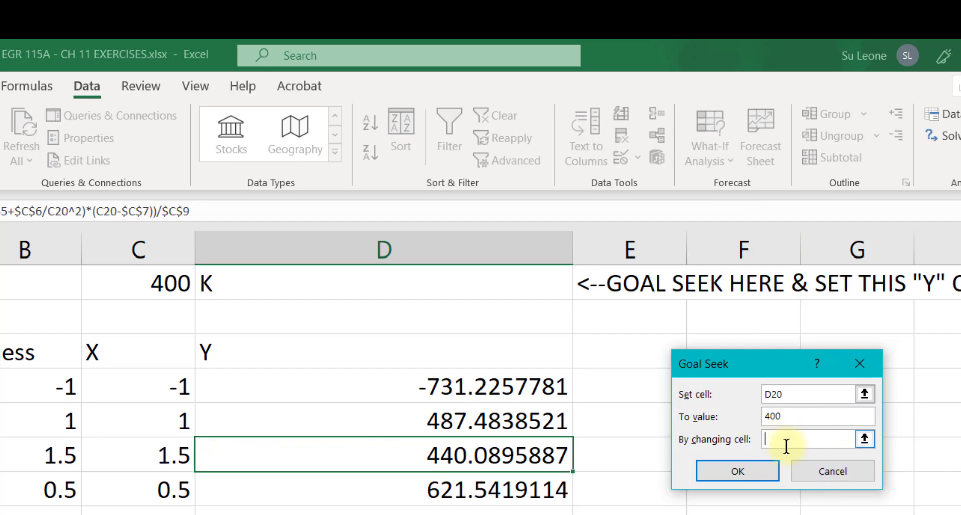
left_click(141, 456)
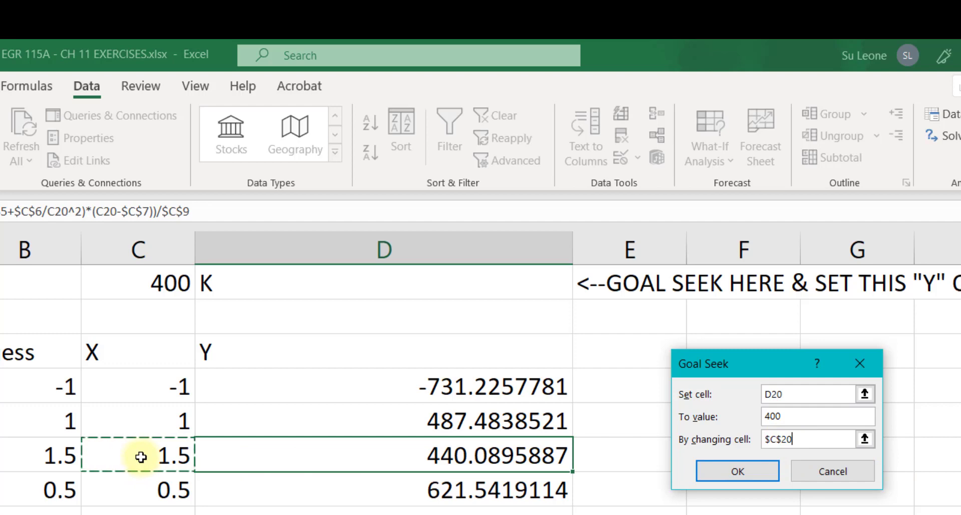
left_click(731, 467)
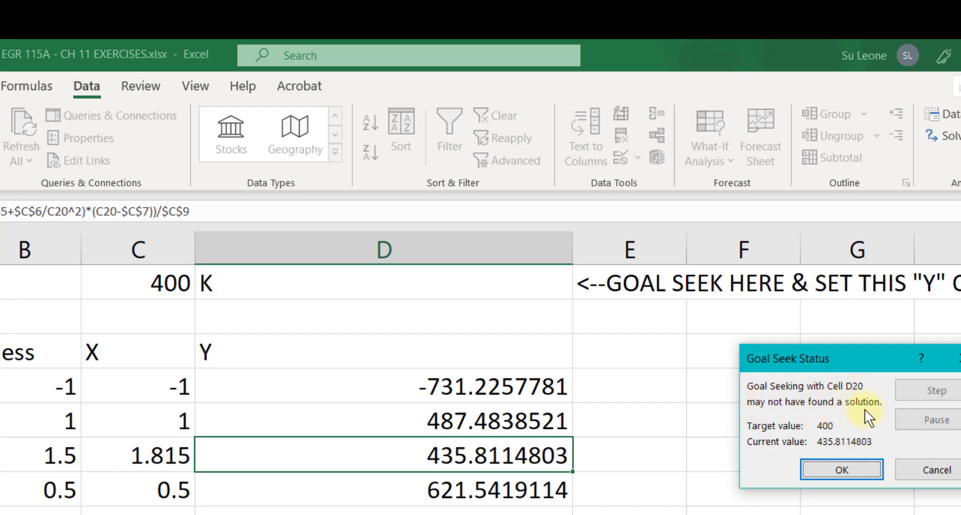
left_click(854, 470)
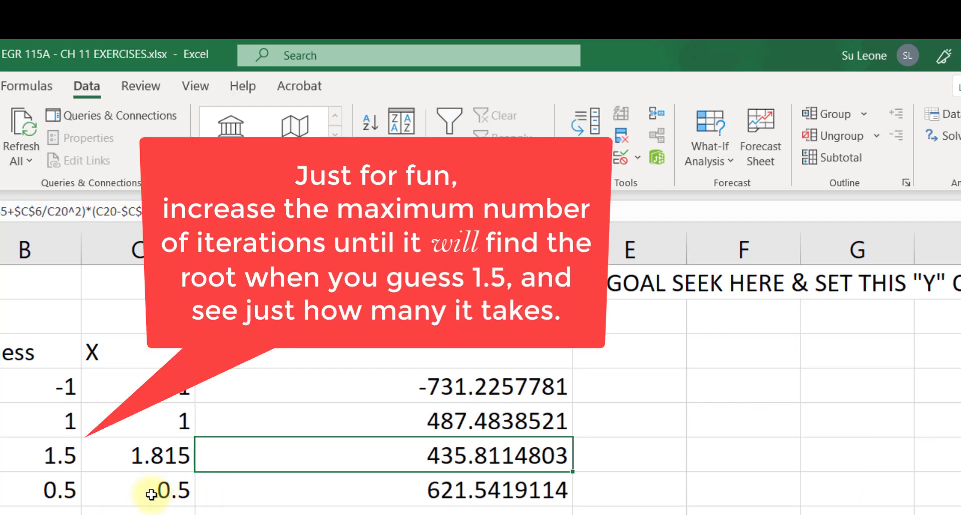
Use Goal Seek to set D21 to 400 by changing C21
left_click(350, 488)
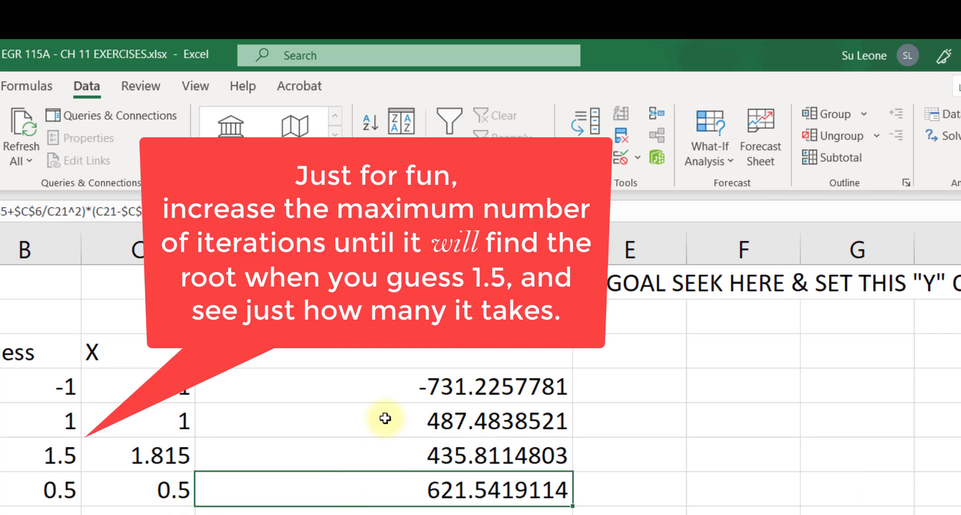
left_click(709, 151)
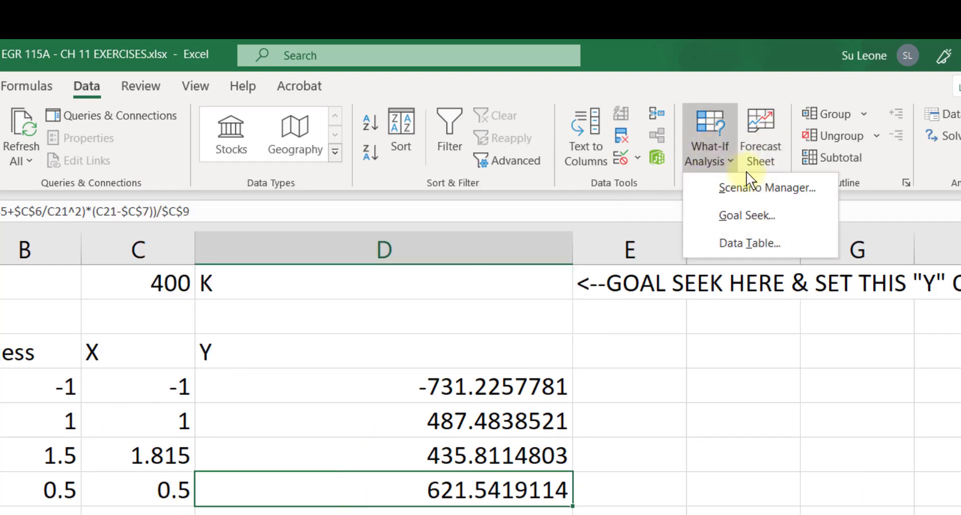
left_click(757, 222)
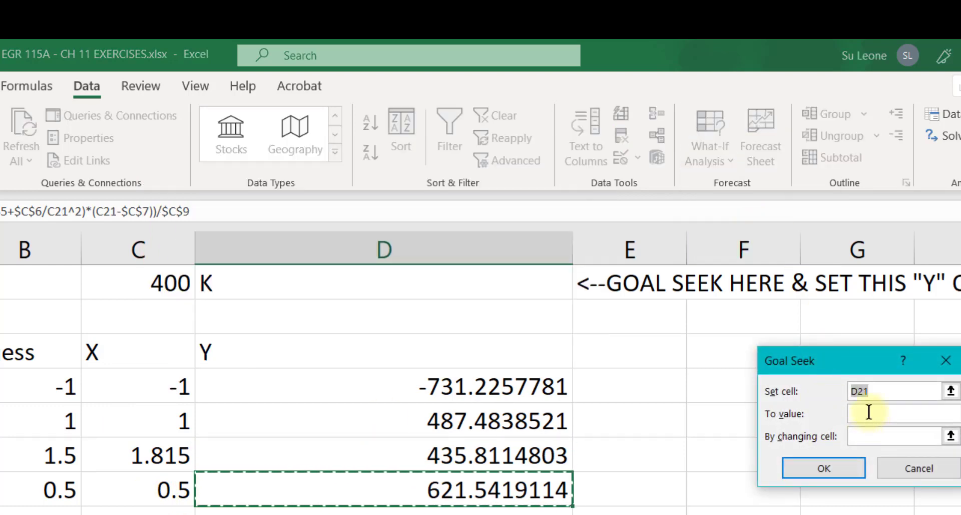
left_click(862, 411)
left_click(877, 394)
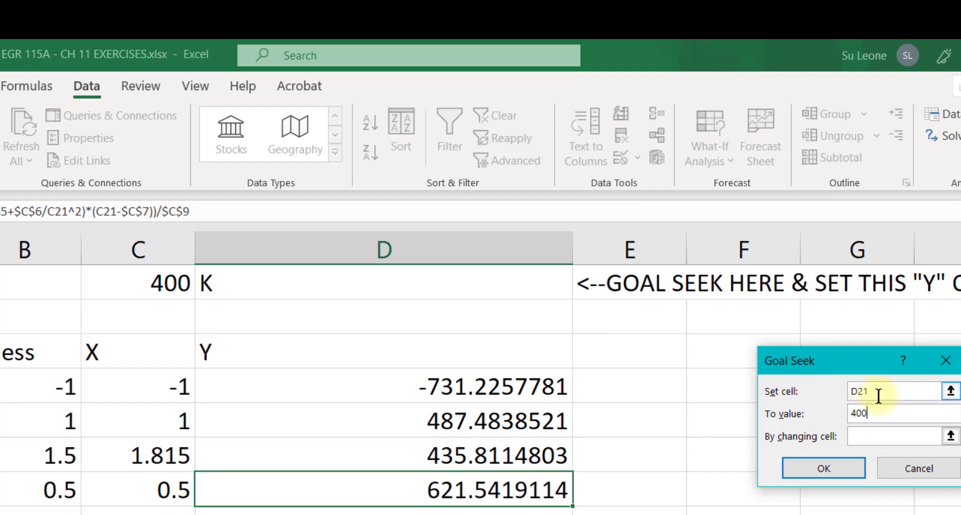
left_click(875, 434)
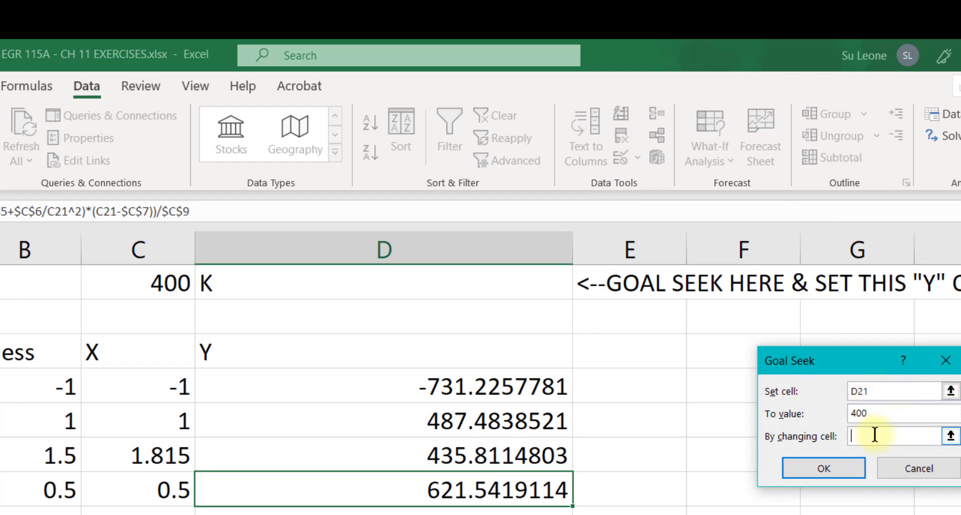
left_click(157, 490)
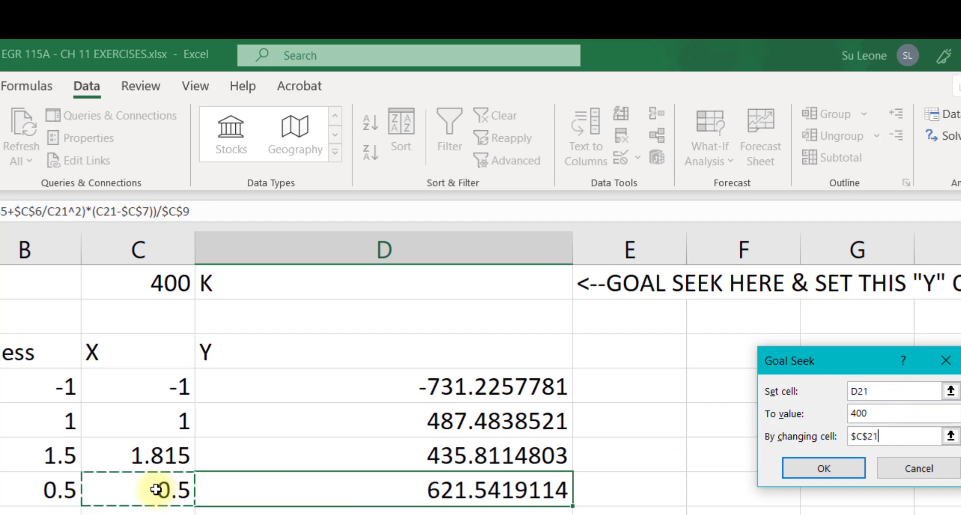
left_click(824, 469)
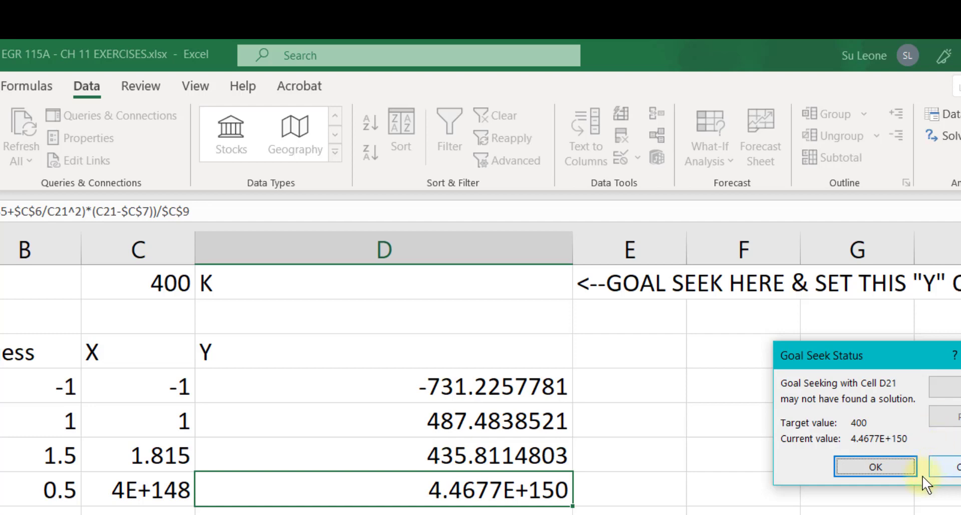
left_click(852, 463)
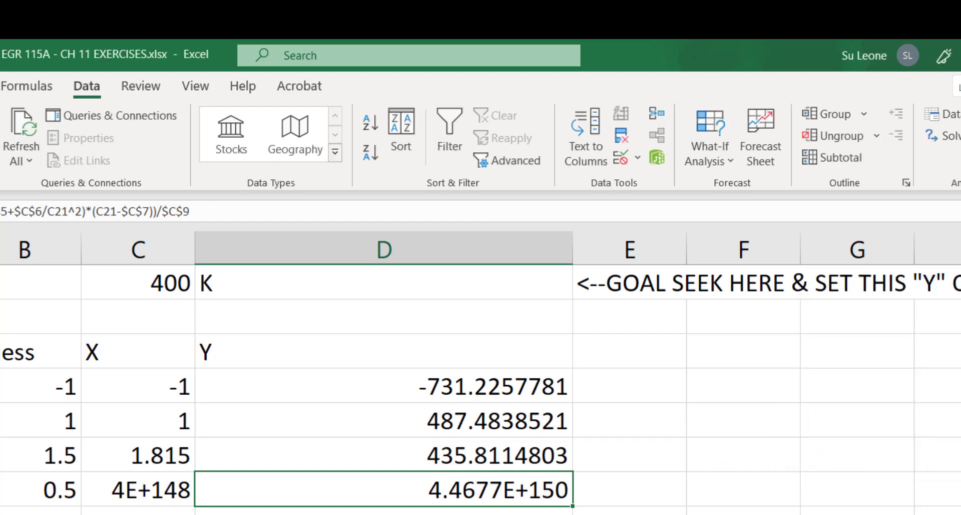
Delete the guess rows between the -22 and 20 guesses
left_click(0, 514)
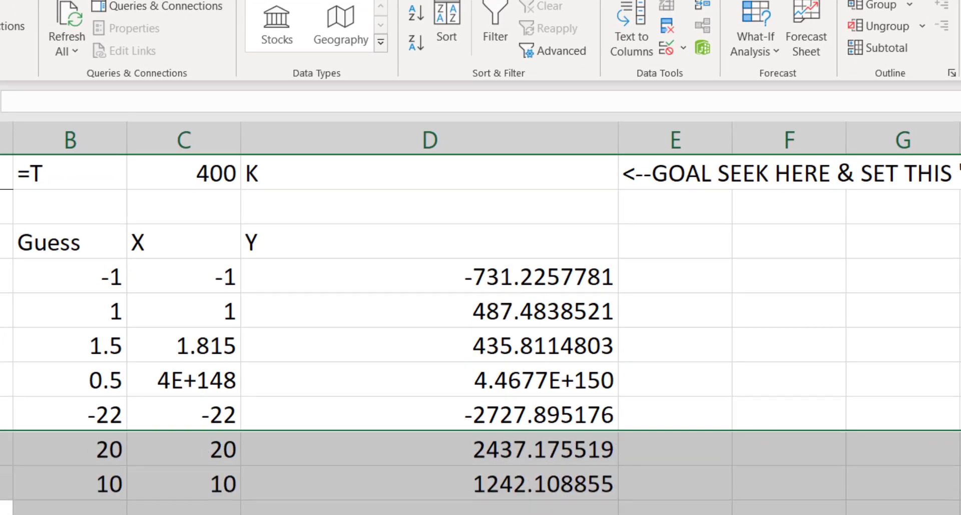
left_click(6, 483)
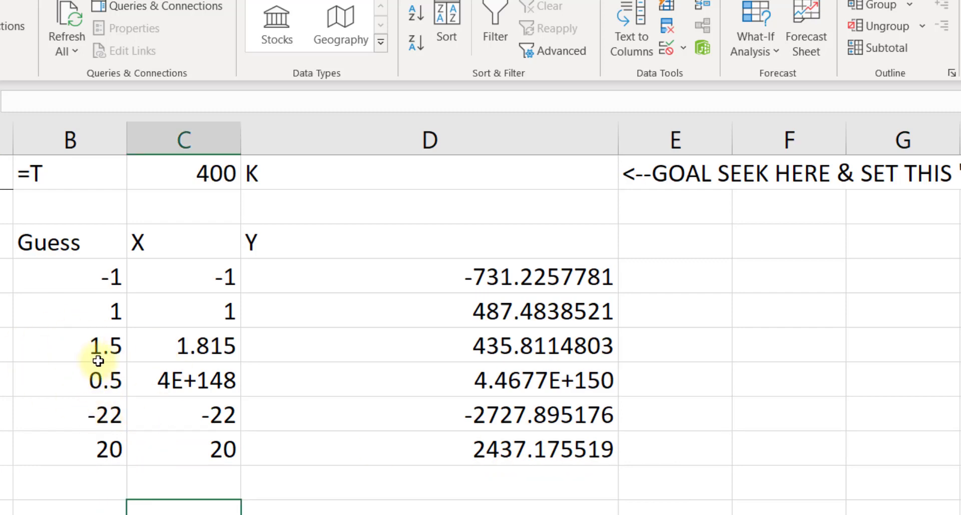
Use Goal Seek to set D22 to 400 by changing C22
left_click(430, 414)
left_click(755, 43)
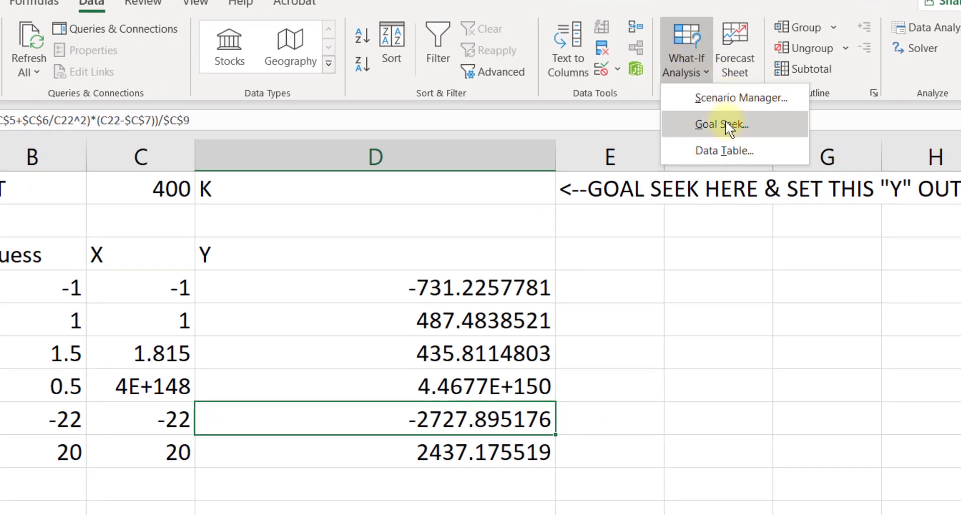
left_click(726, 125)
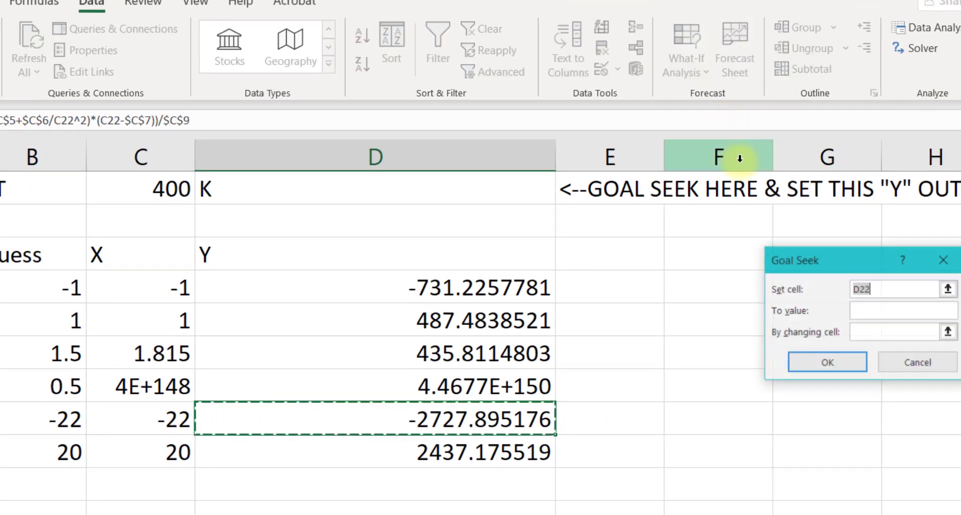
left_click(875, 312)
type("400")
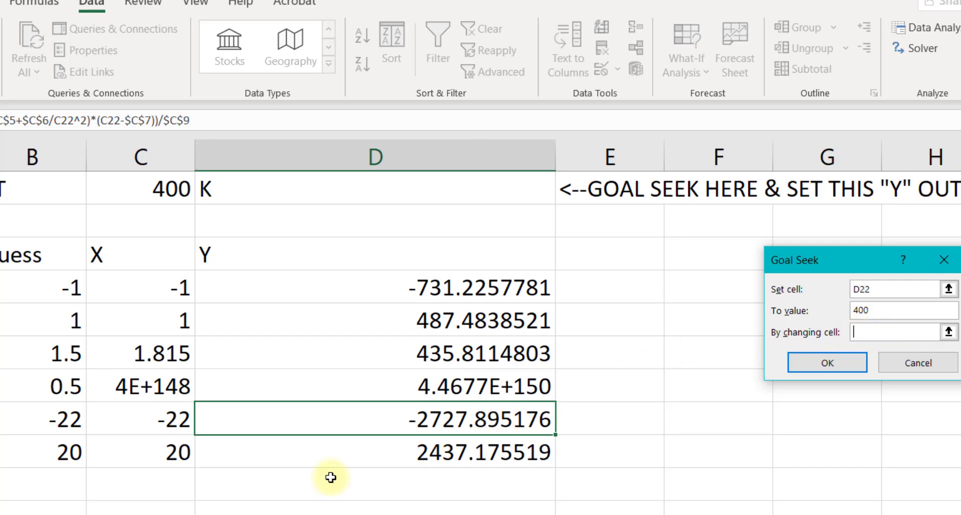
left_click(159, 420)
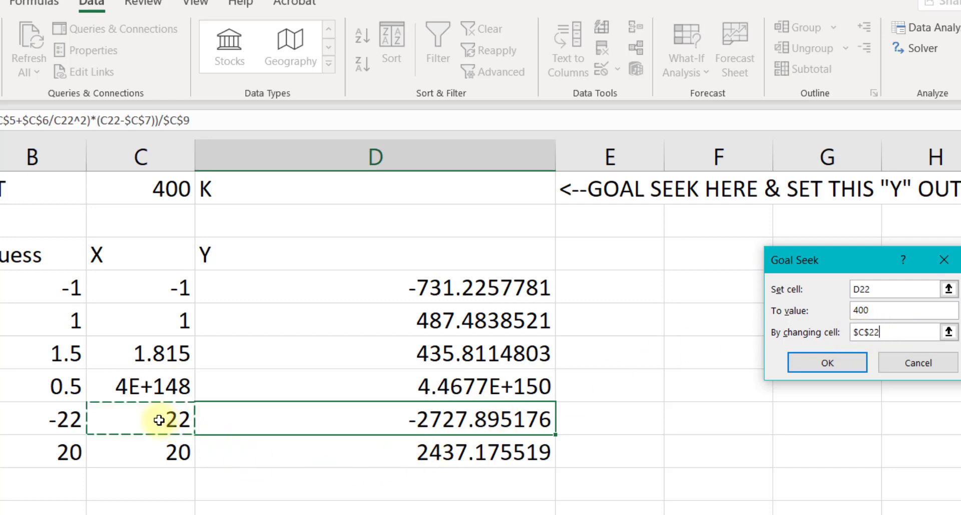
left_click(836, 360)
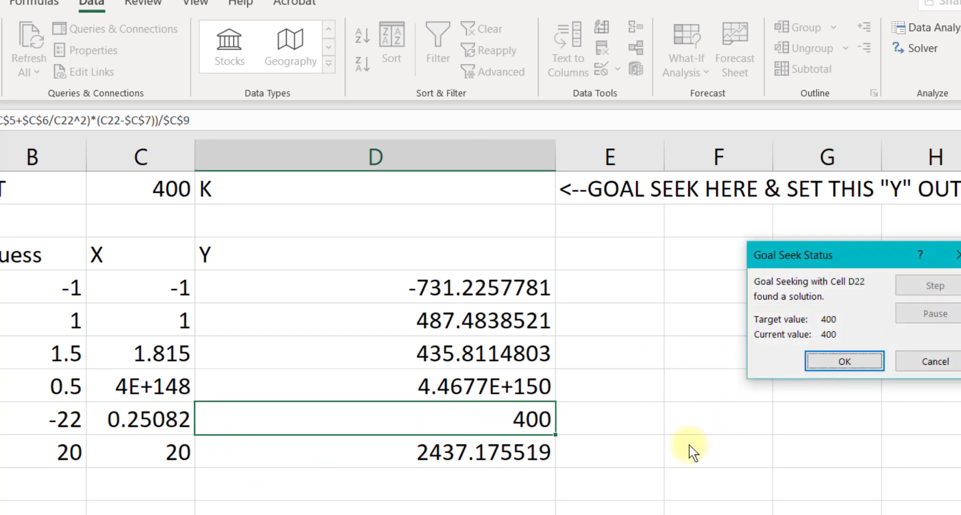
left_click(846, 359)
Use Goal Seek to set D23 to 400 by changing C23
left_click(403, 453)
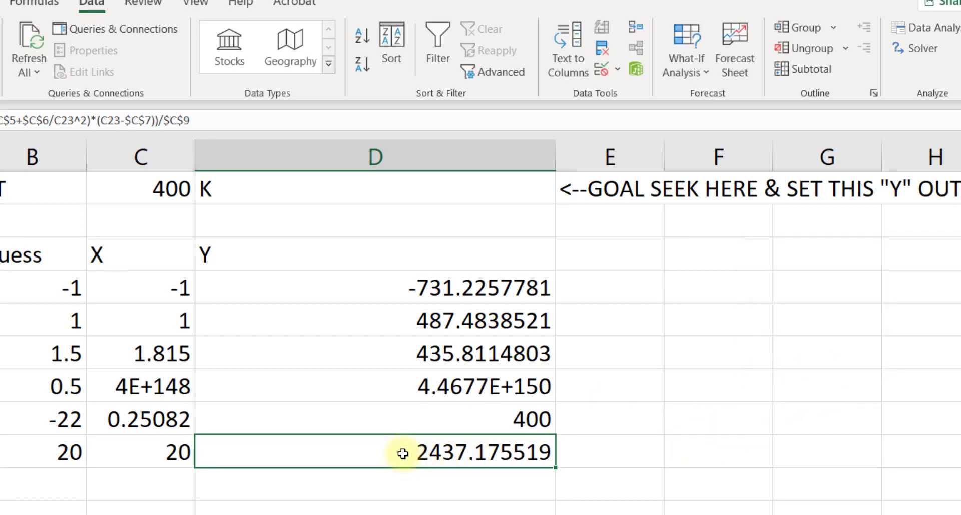
left_click(686, 50)
left_click(759, 123)
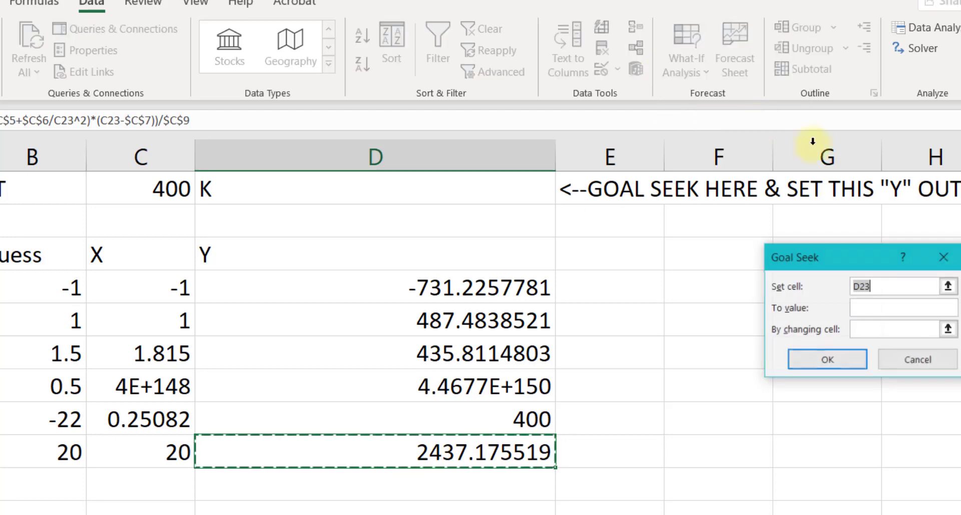
left_click(863, 307)
type("400")
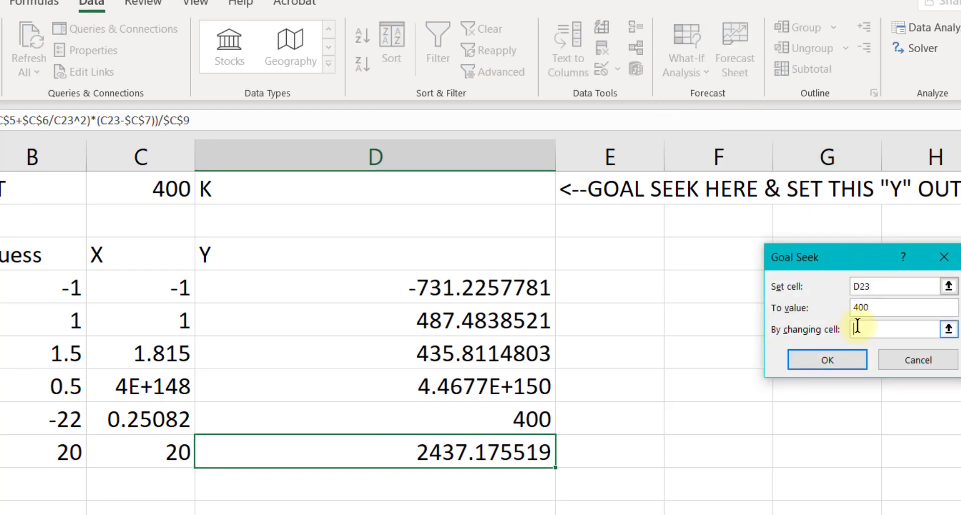
left_click(135, 453)
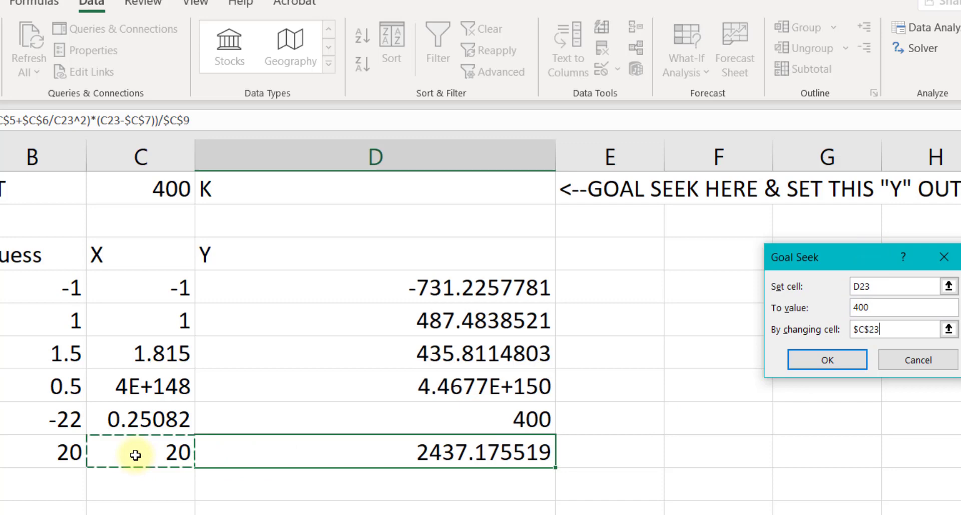
left_click(831, 357)
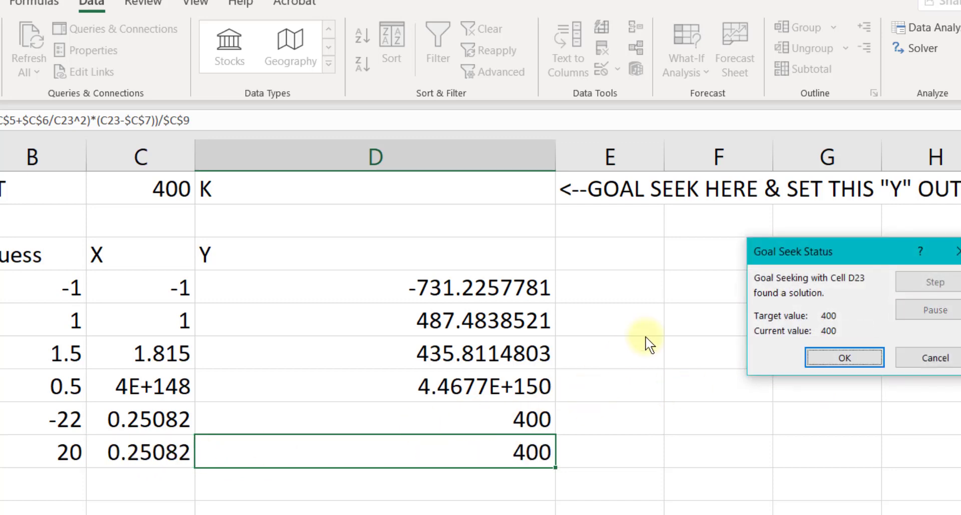
left_click(852, 354)
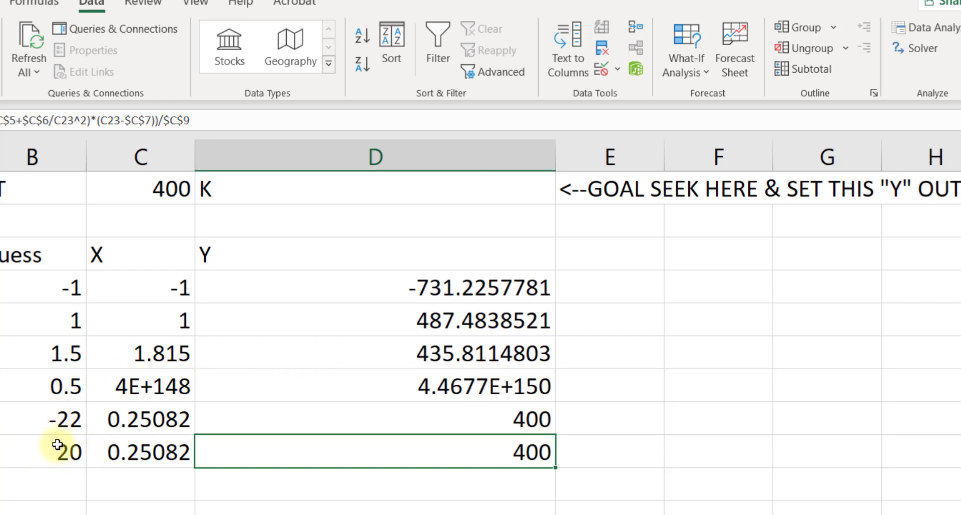
Compare the X solutions in C22 and C23 and review the equation inputs above the guess table
left_click(152, 418)
left_click_drag(195, 434, 171, 483)
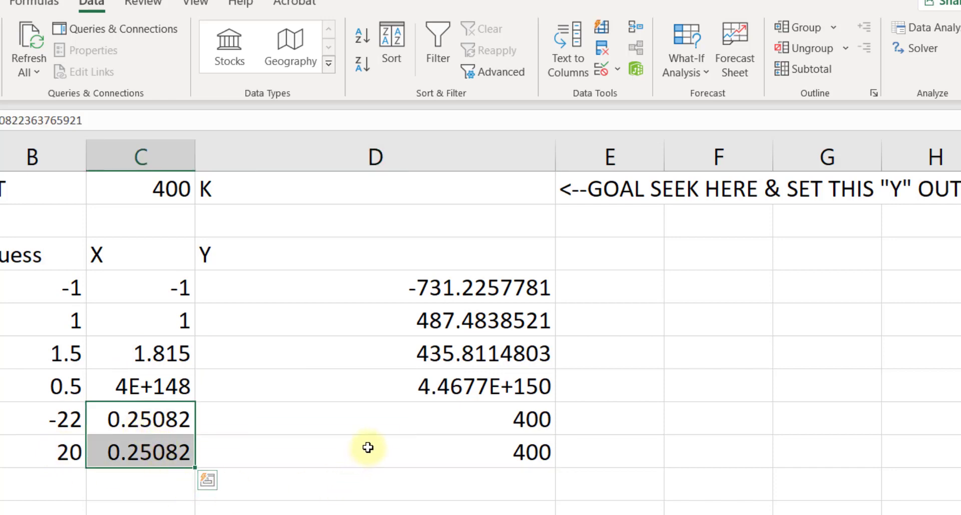
scroll(368, 447, "up", 5)
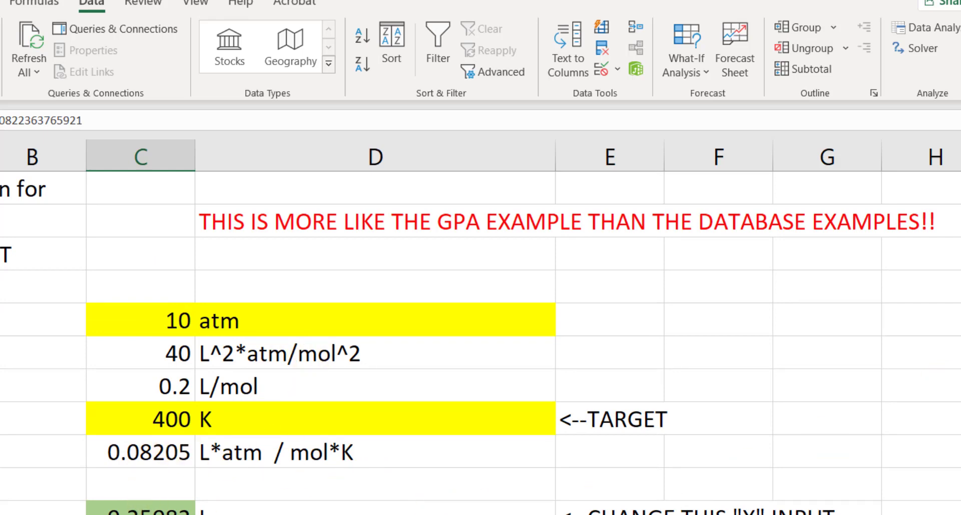
scroll(481, 345, "down", 3)
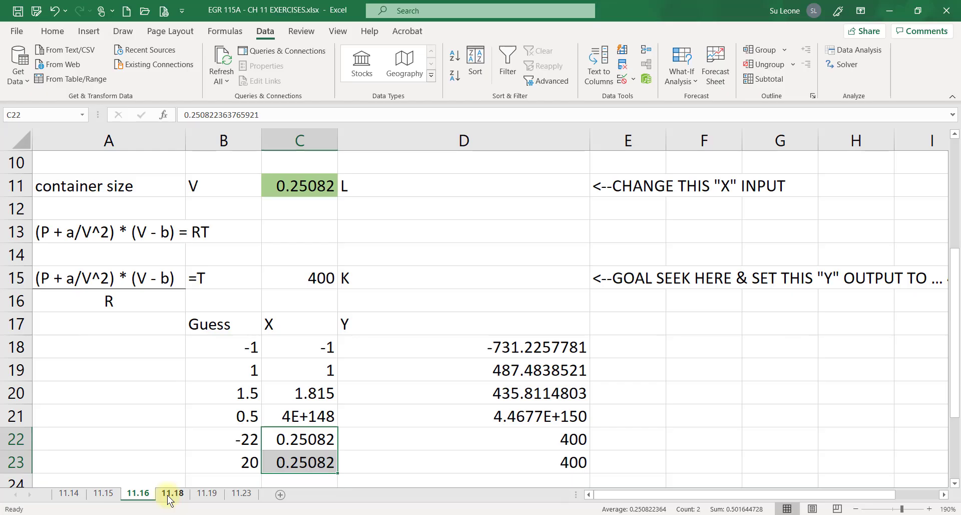
Switch to sheet 11.18, zoom in, and examine the angle formula in B4
left_click(172, 493)
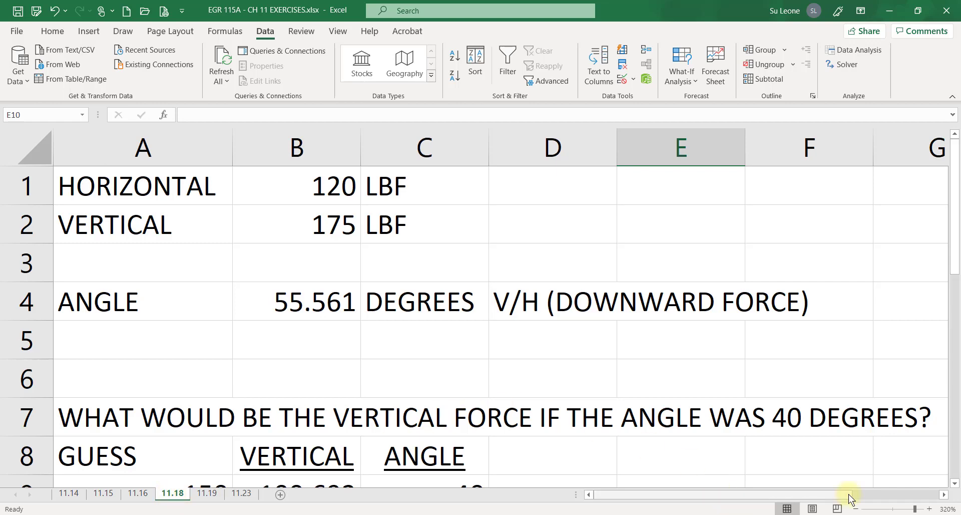
left_click(855, 508)
left_click(855, 509)
left_click(855, 508)
left_click(855, 508)
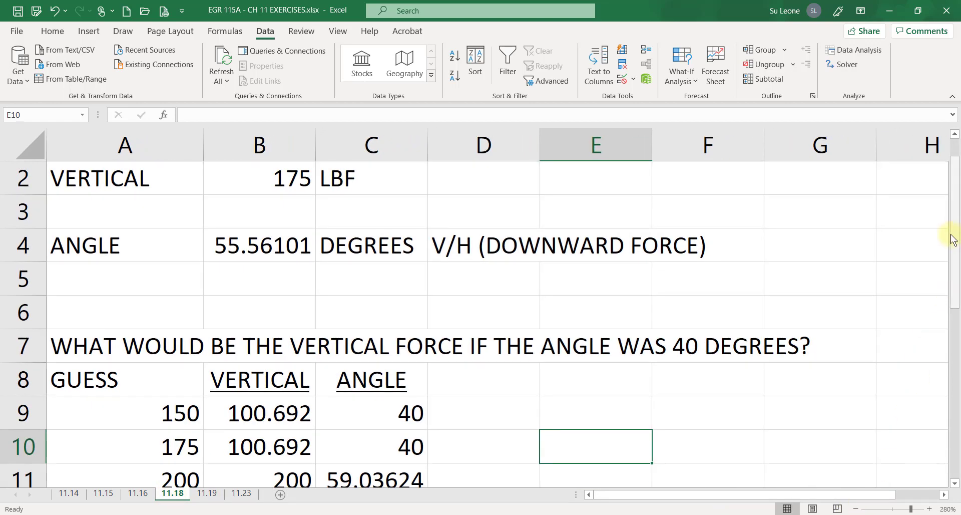
left_click_drag(951, 239, 954, 221)
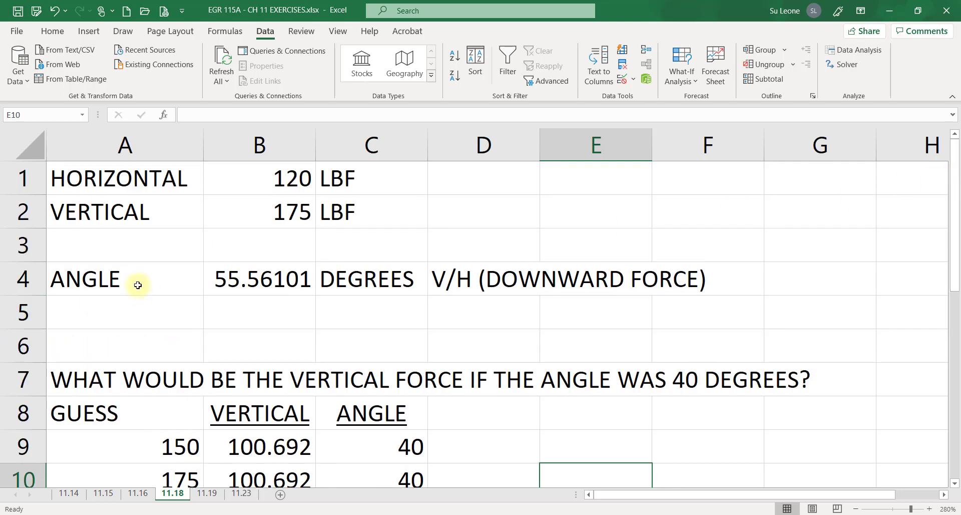
left_click(264, 282)
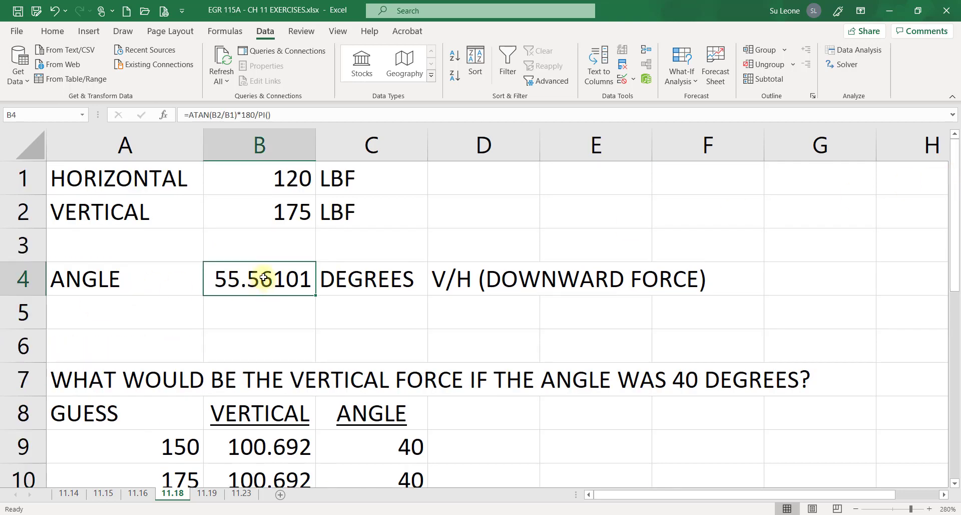
left_click(229, 115)
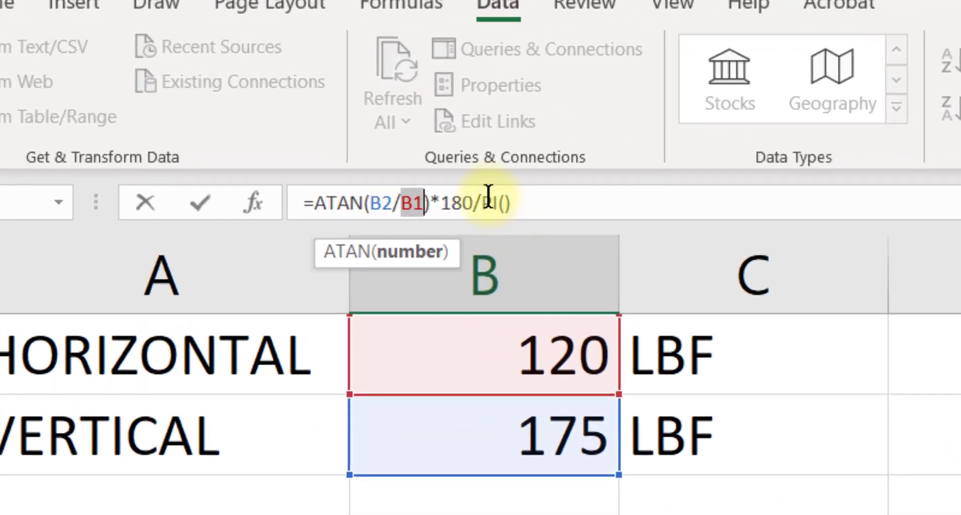
left_click(259, 119)
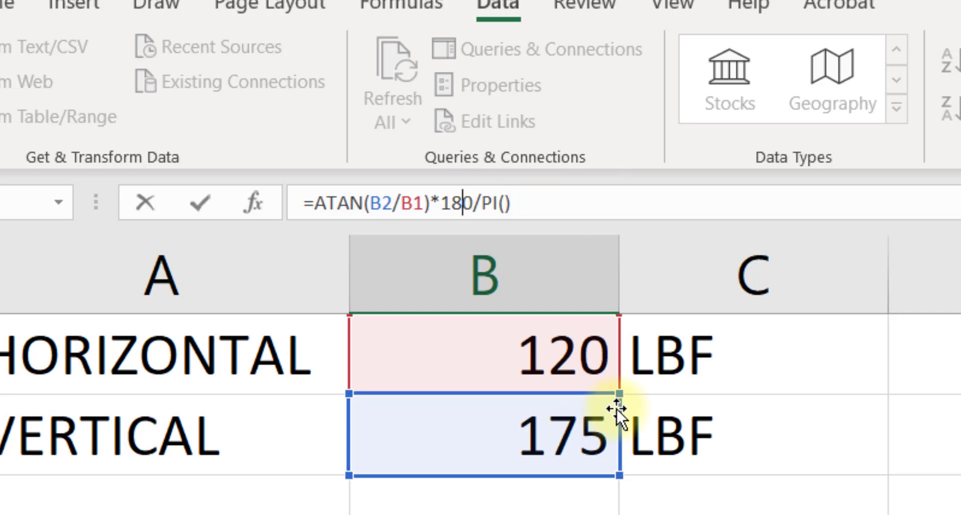
key("Escape")
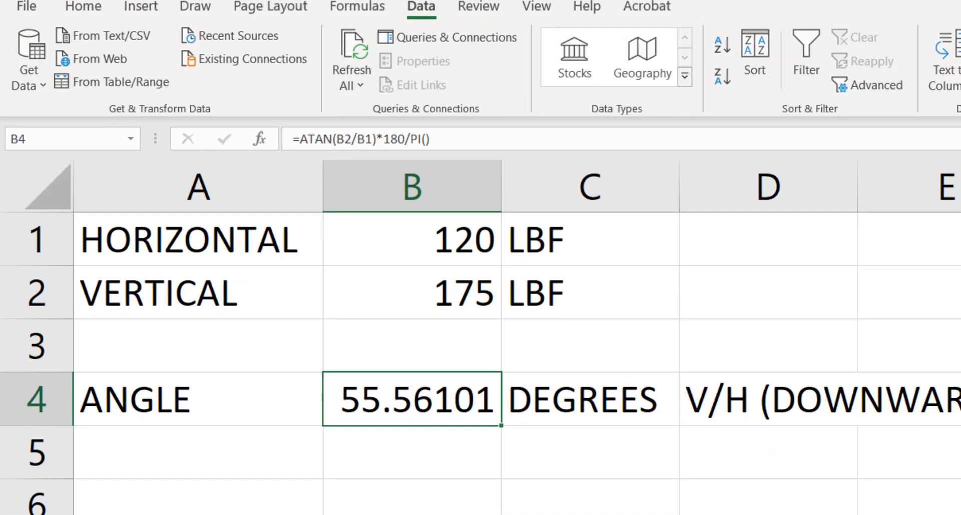
Switch to sheet 11.19 and read the loan payment equation and the variable descriptions
scroll(481, 321, "down", 1)
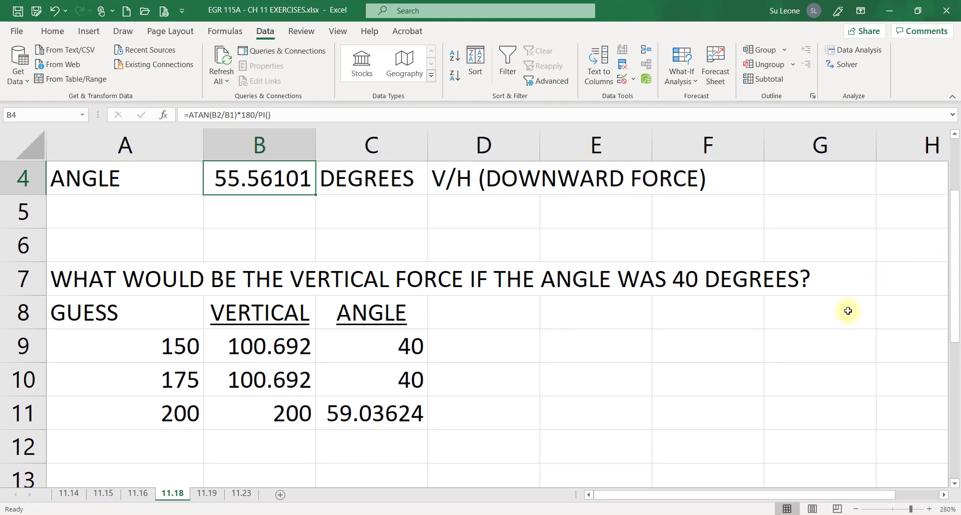
key("ctrl+Page_Down")
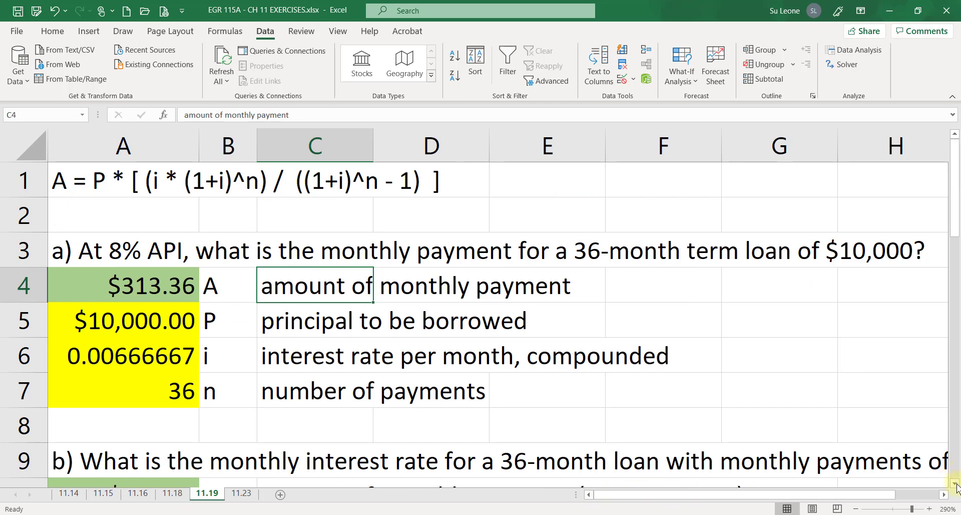
key("Return")
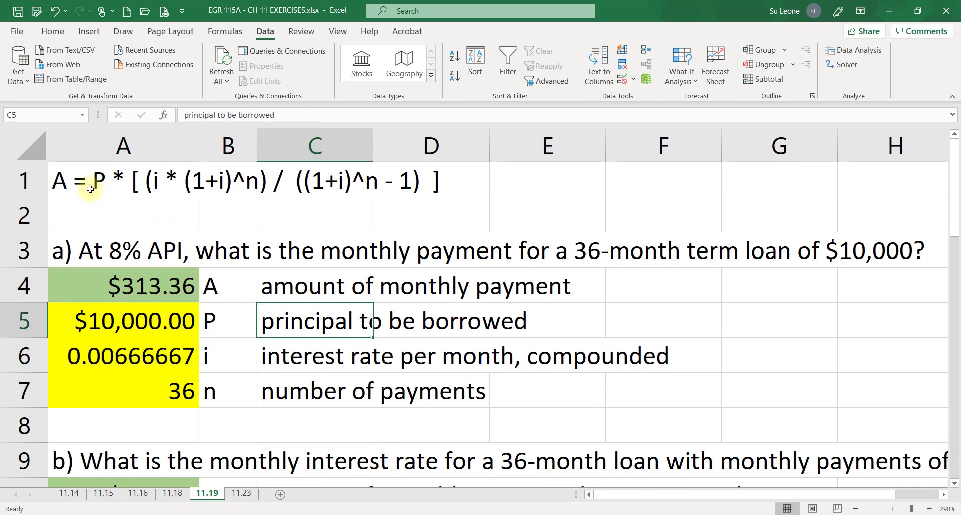
left_click(85, 192)
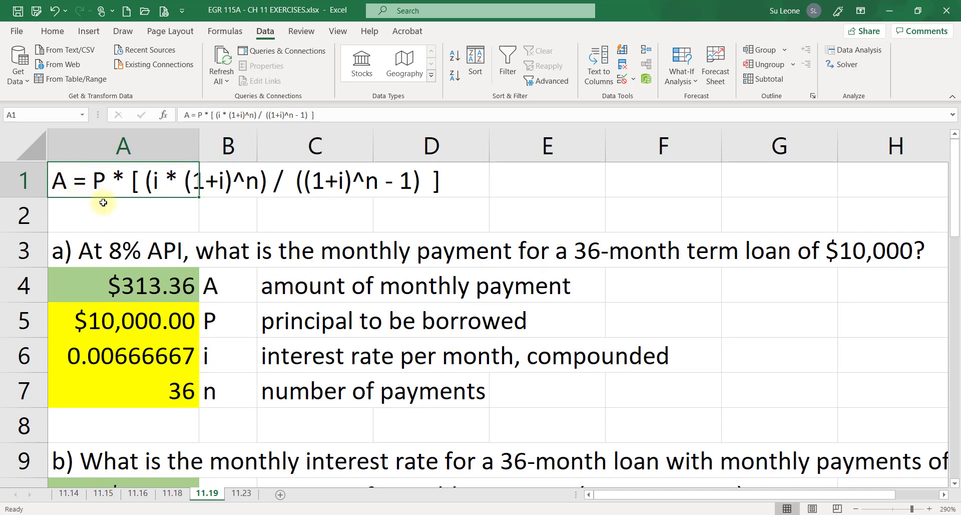
left_click(354, 319)
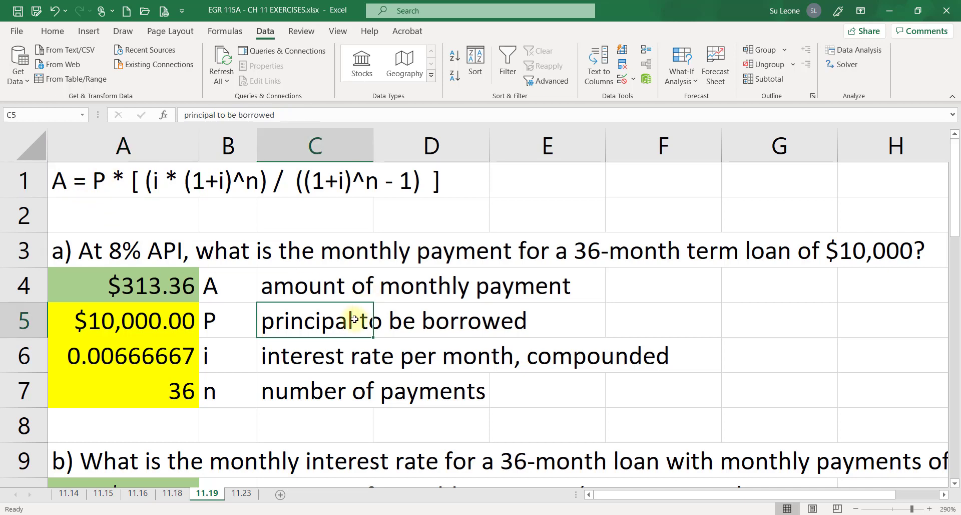
left_click(288, 357)
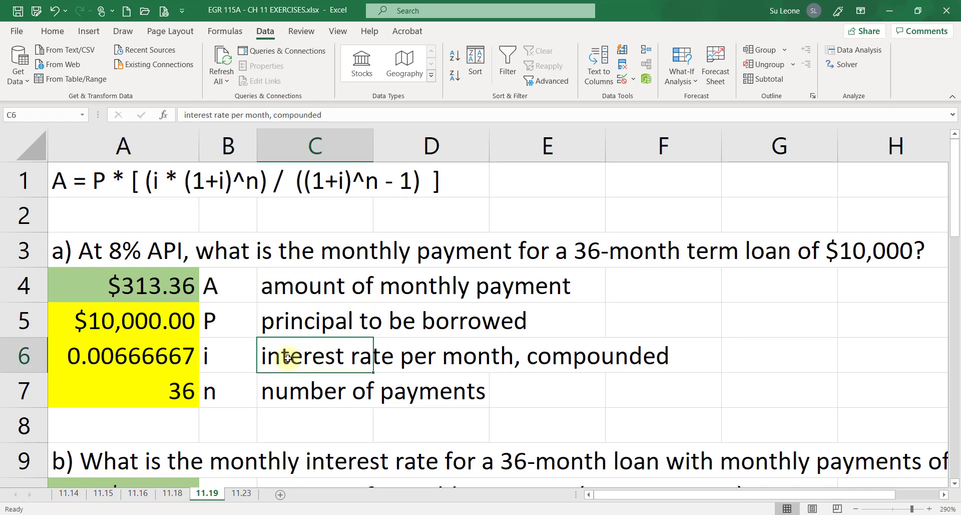
left_click(291, 392)
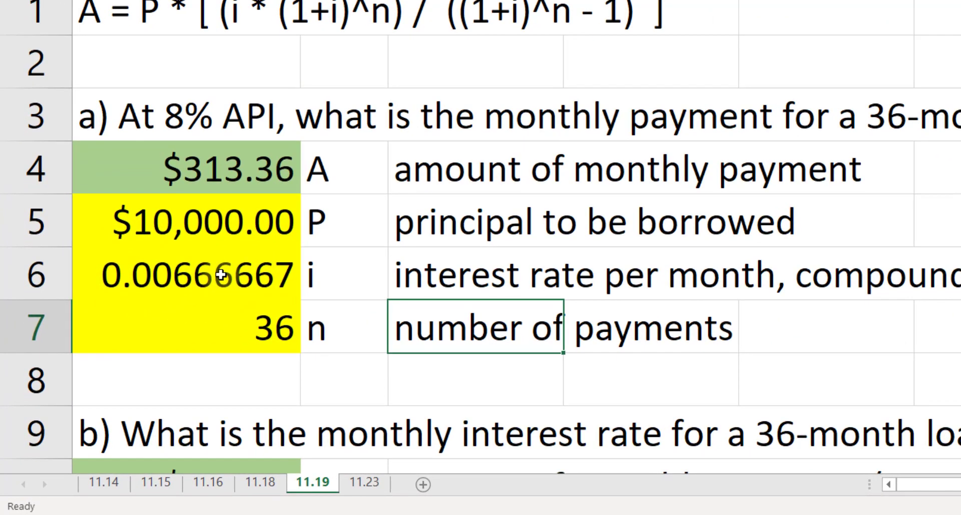
Examine the interest rate entry in A6 and the monthly payment formula in A4
double_click(221, 275)
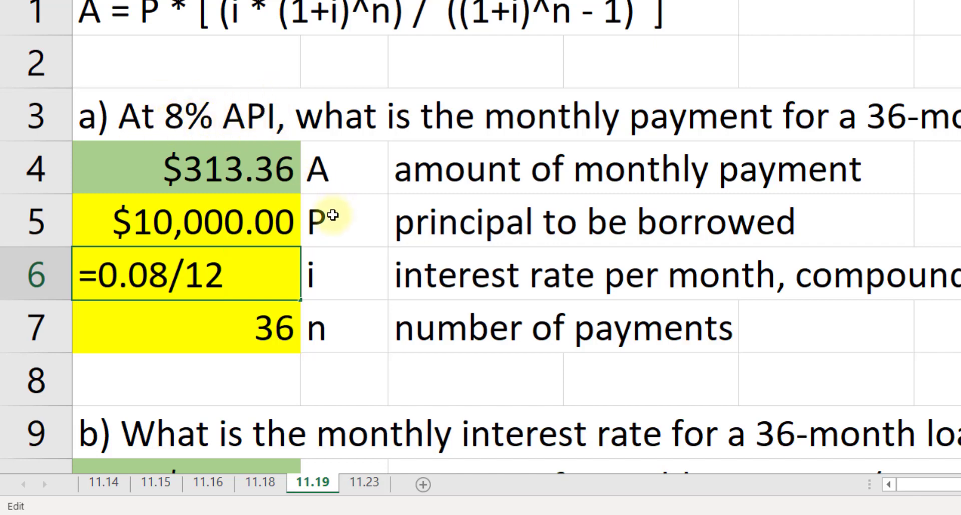
key("ctrl+Return")
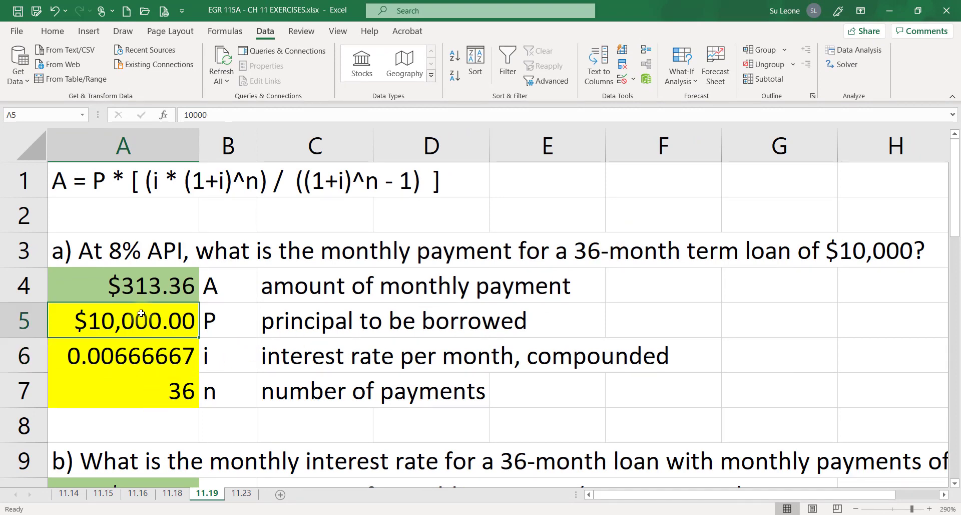
left_click(156, 286)
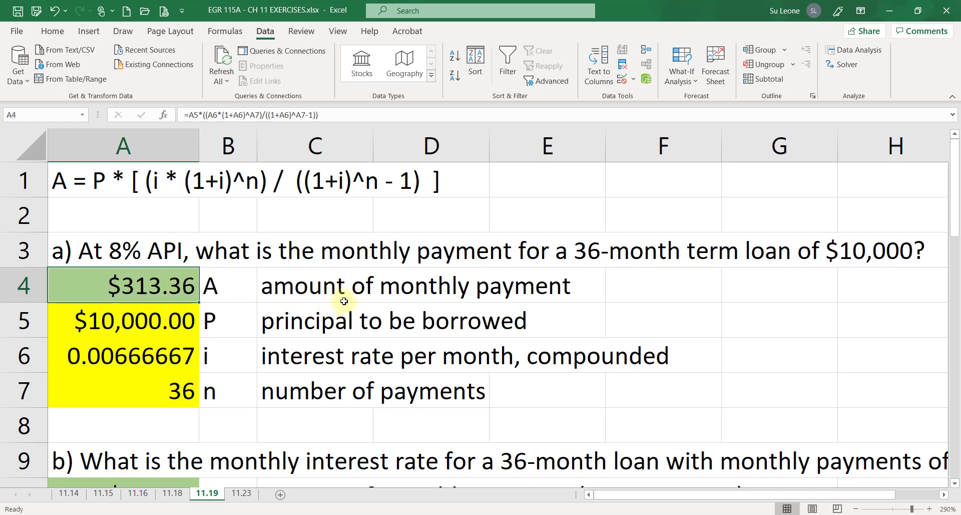
double_click(171, 287)
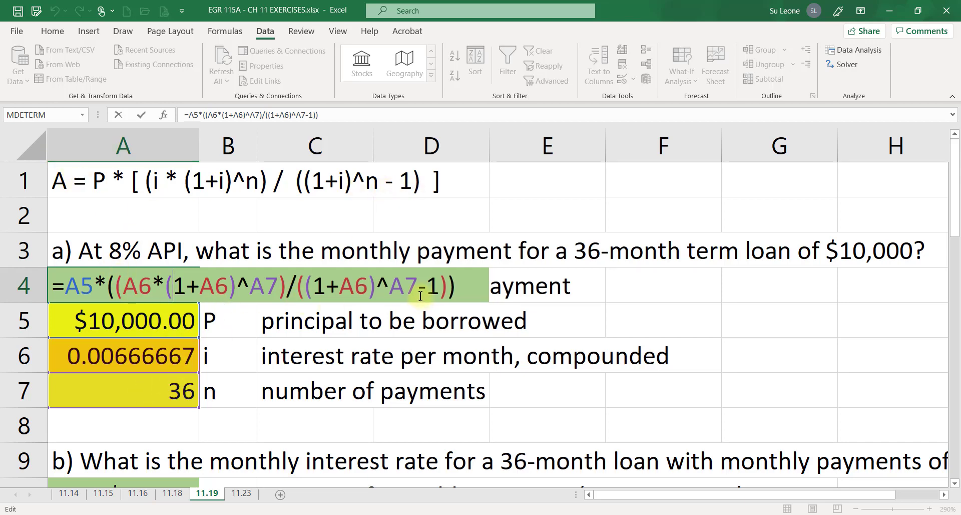
key("Escape")
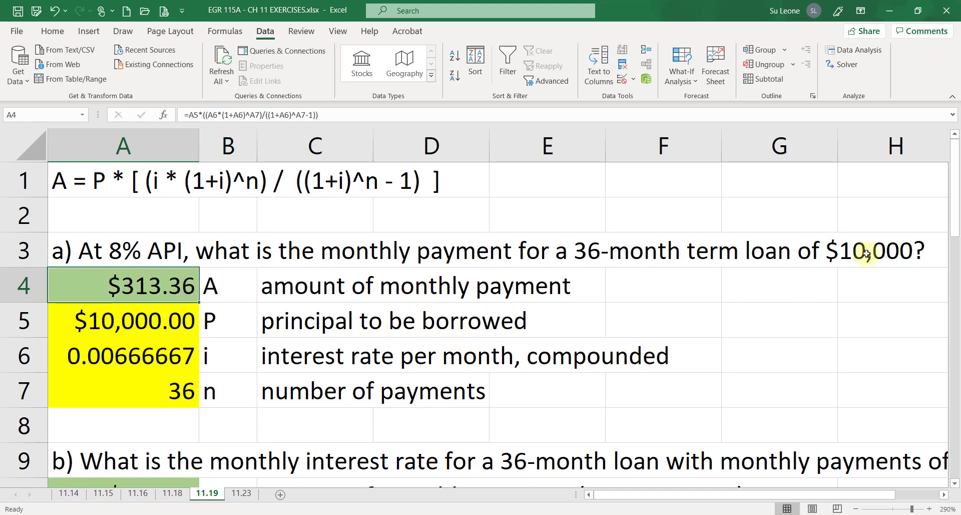
Scroll to part b and review the payment, principal, rate and term cells in A10 to A13
left_click_drag(953, 197, 958, 268)
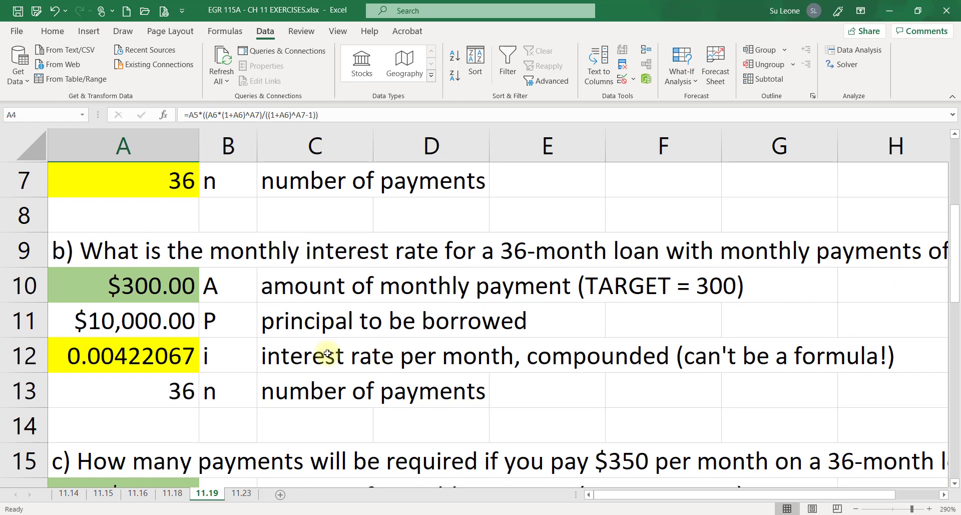
left_click(151, 369)
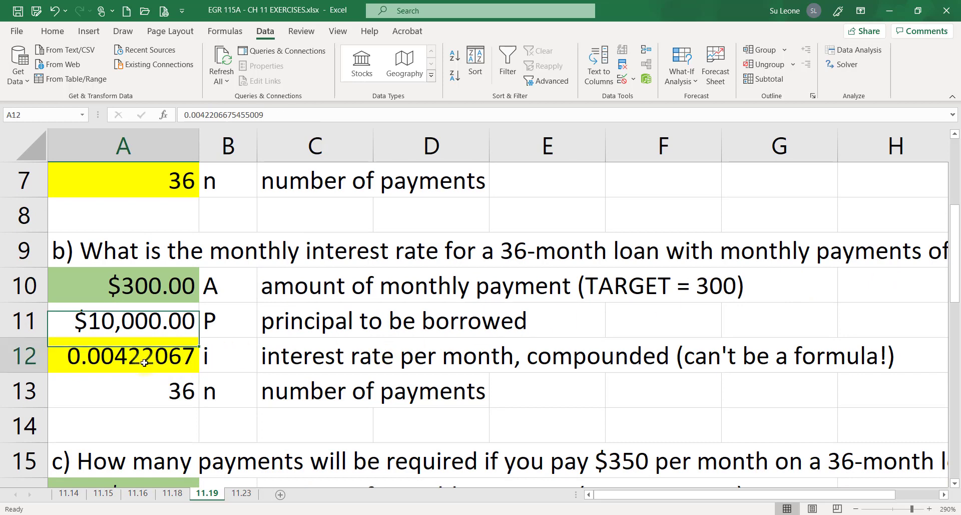
left_click(176, 396)
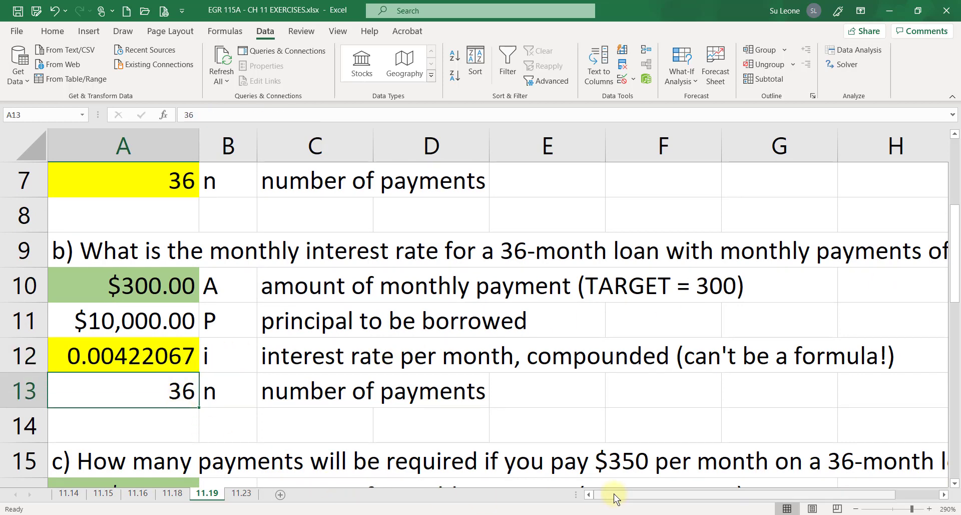
left_click_drag(612, 495, 574, 498)
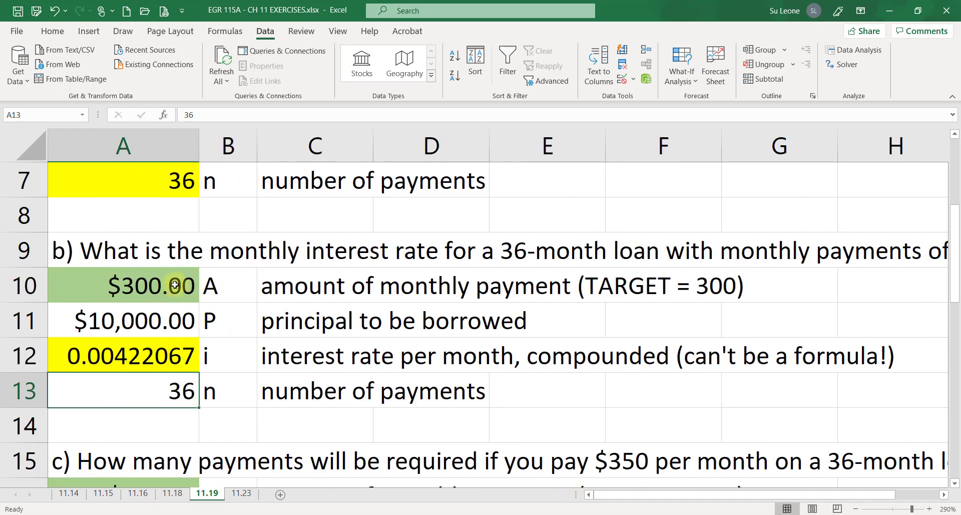
Run Goal Seek to set A10 to 350 by changing the interest rate in A12
left_click(290, 288)
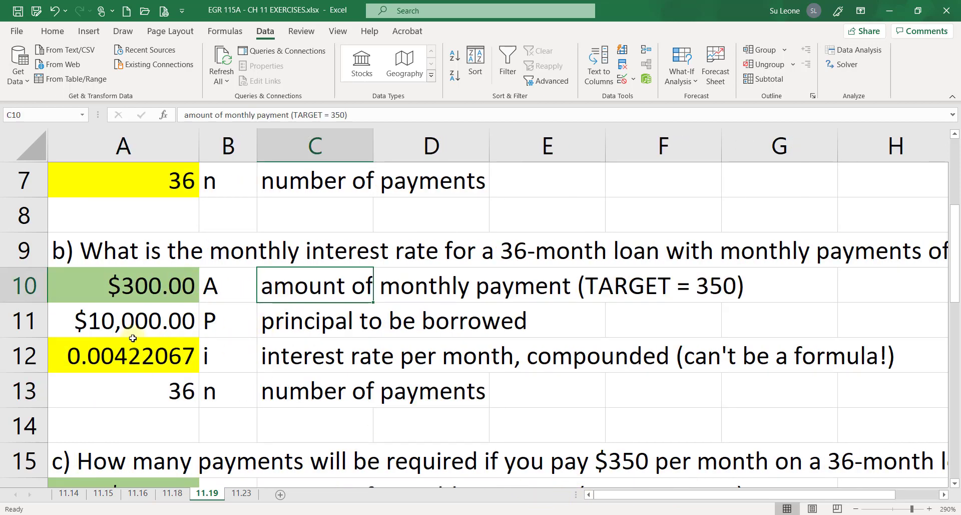
left_click(169, 356)
left_click(164, 291)
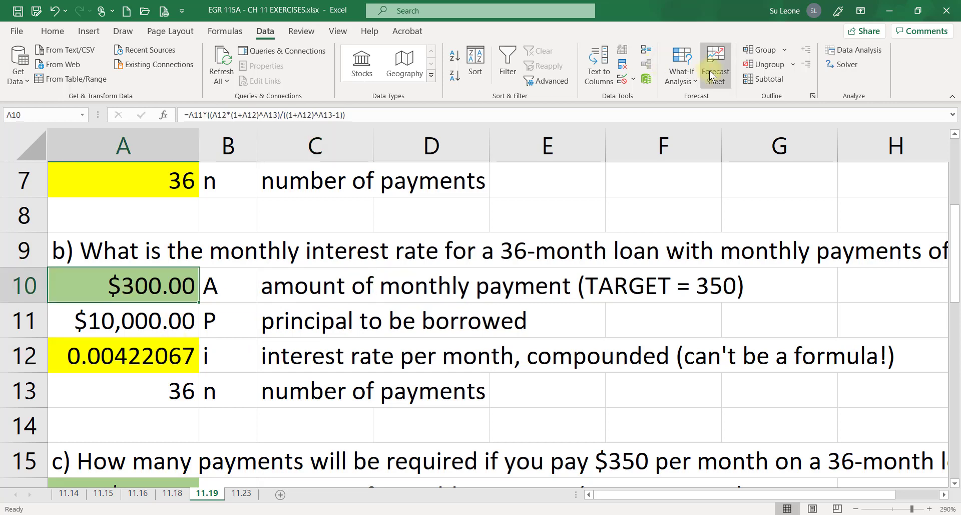
left_click(686, 79)
left_click(705, 116)
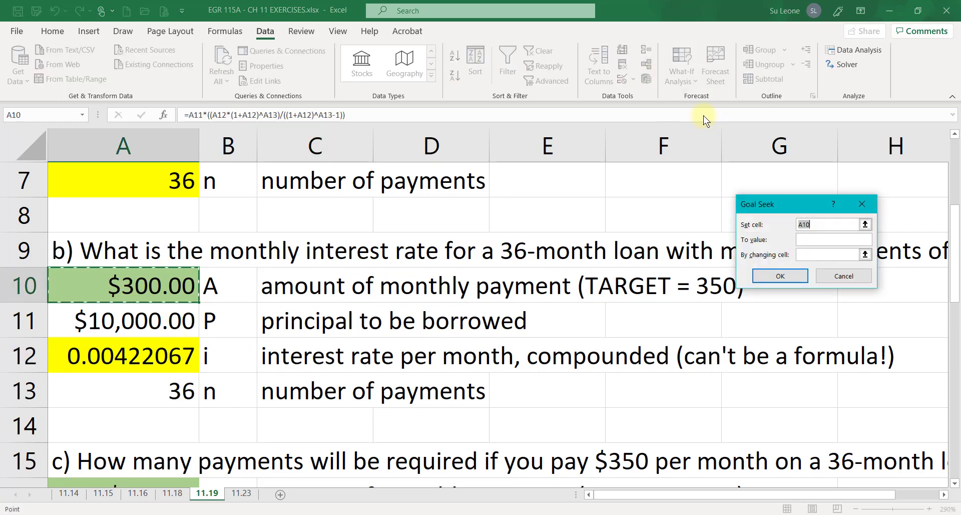
left_click(811, 239)
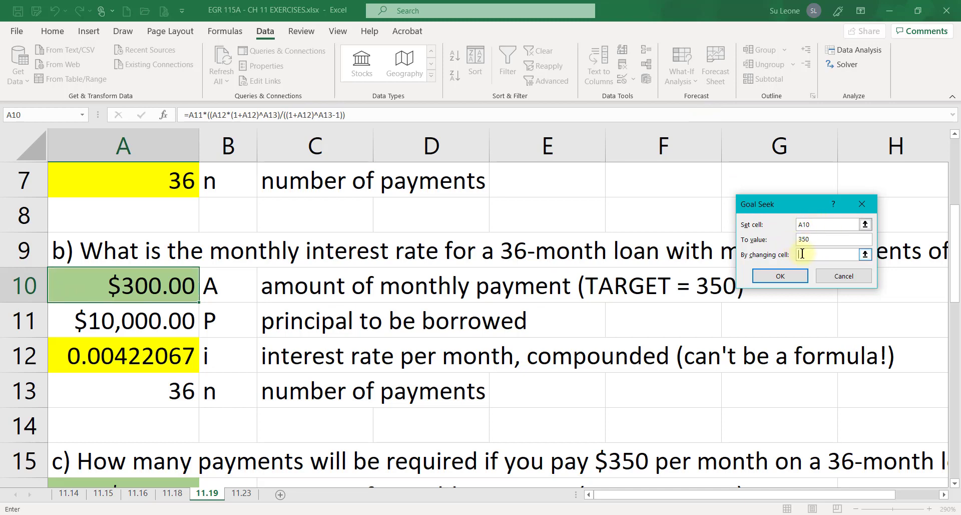
left_click(116, 361)
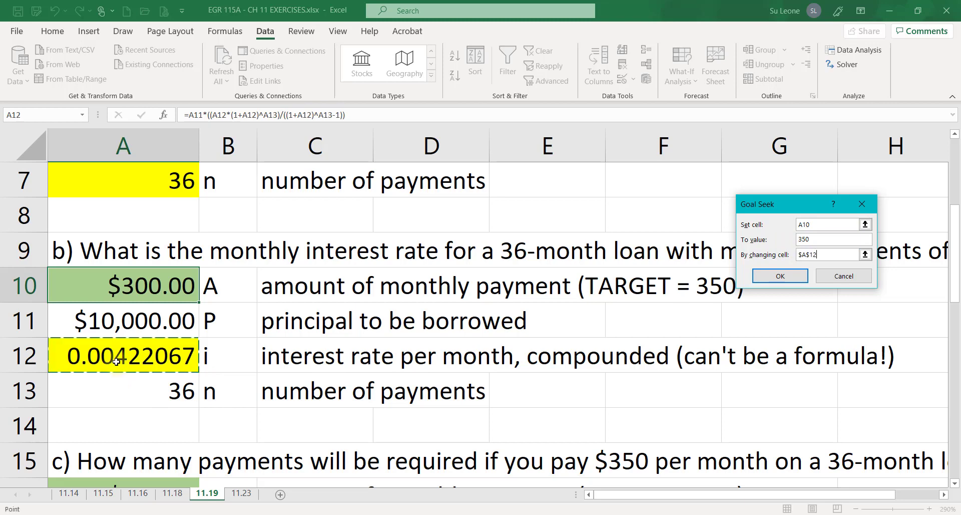
left_click(774, 277)
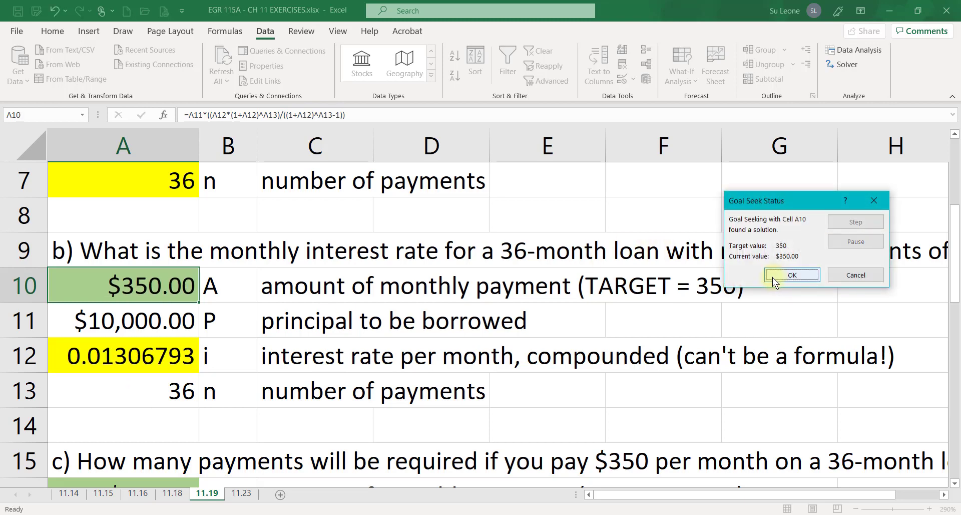
left_click(773, 276)
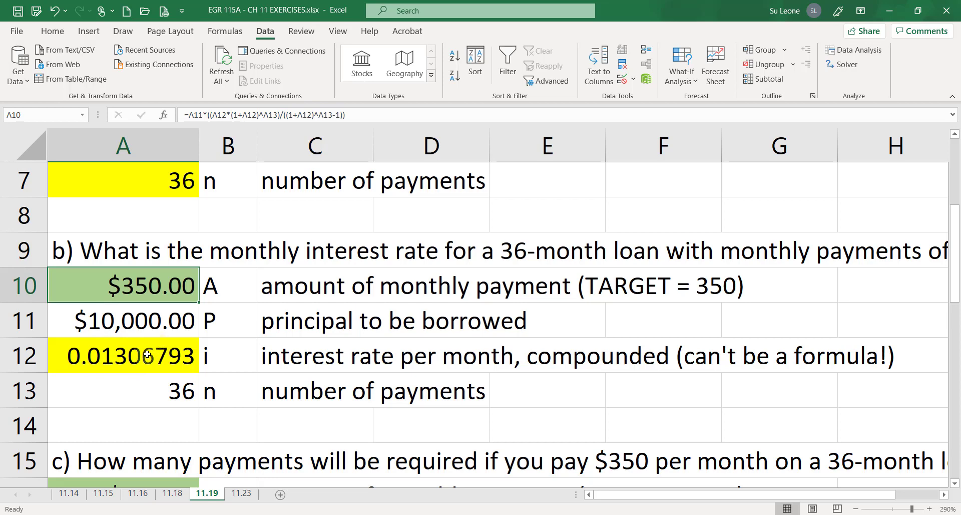
Color the "(can't be a formula!)" part of the C12 label red
left_click(306, 358)
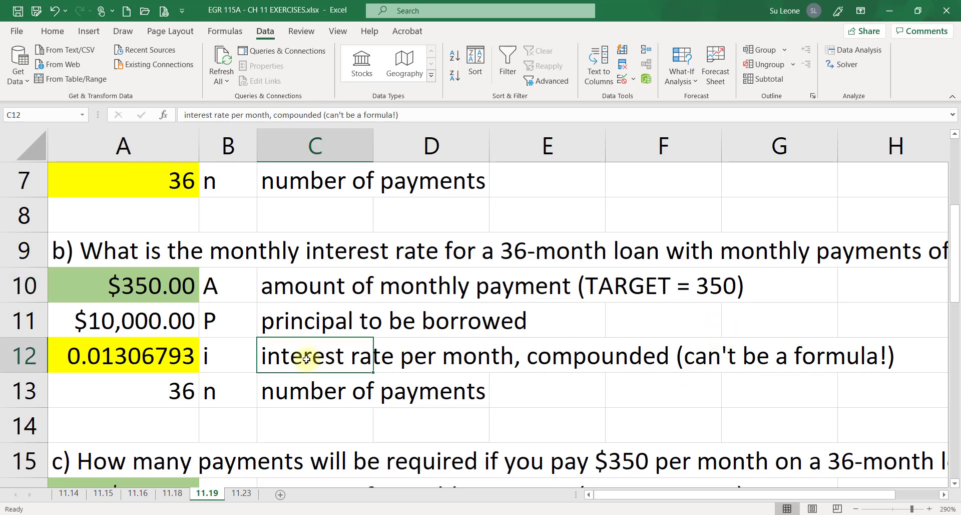
left_click_drag(324, 115, 513, 108)
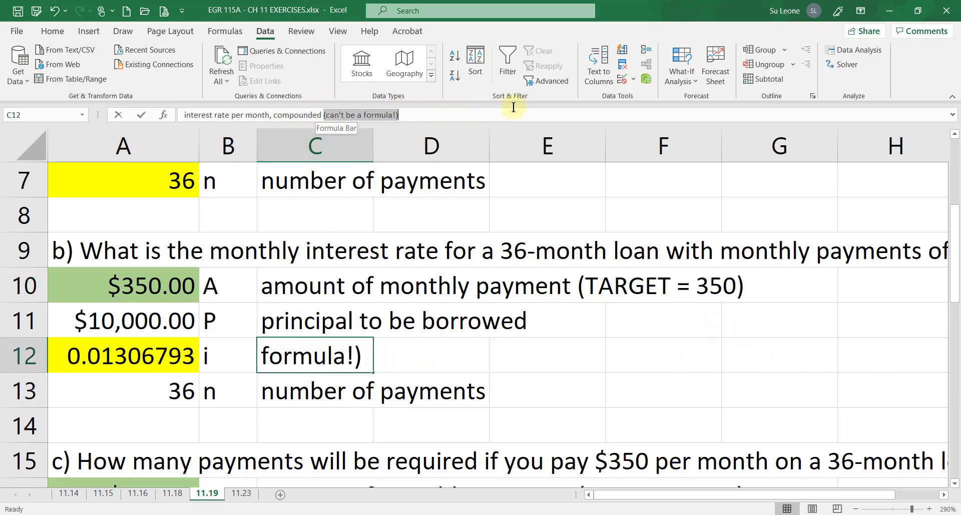
left_click(52, 31)
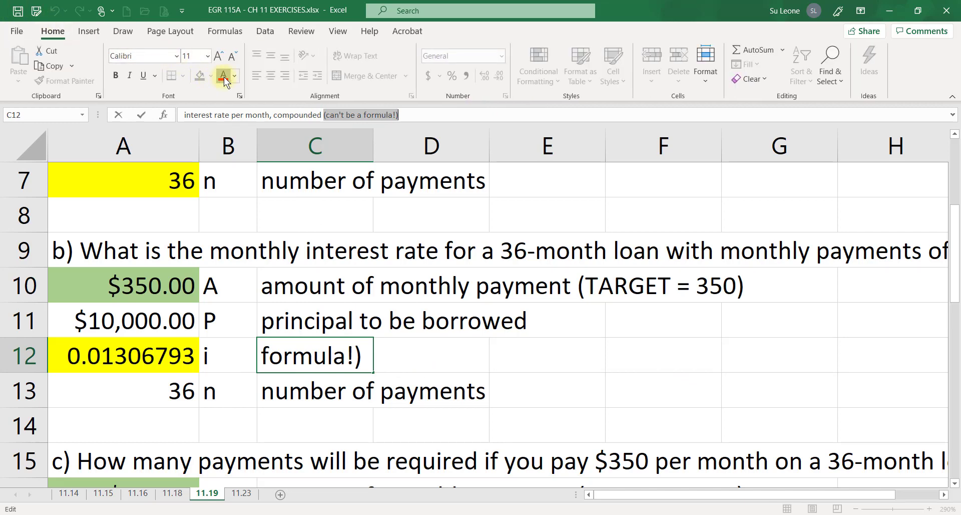
left_click(310, 285)
left_click(140, 362)
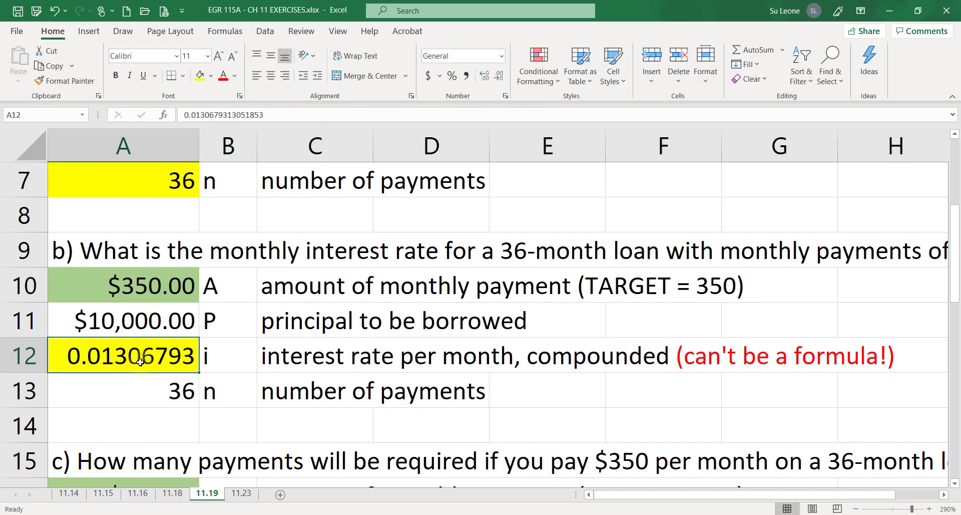
Compare the part a and part b rate cells, then edit the C10 label to read TARGET = 300
left_click_drag(957, 233, 820, 189)
left_click(82, 216)
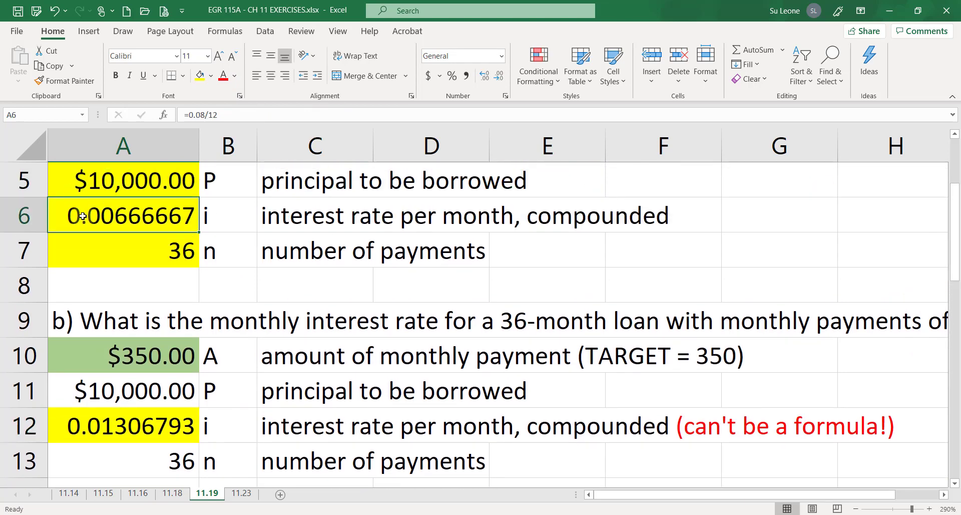
left_click(101, 435)
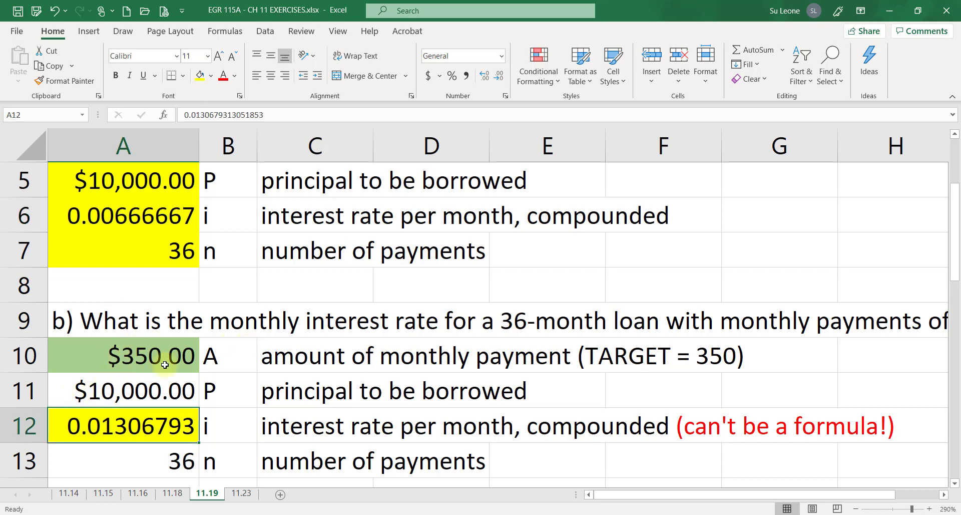
left_click(158, 391)
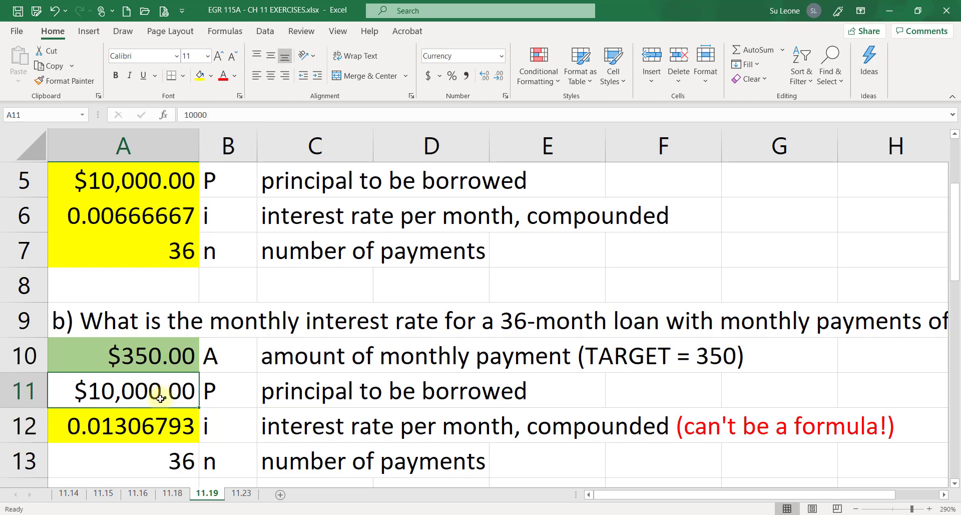
left_click(173, 354)
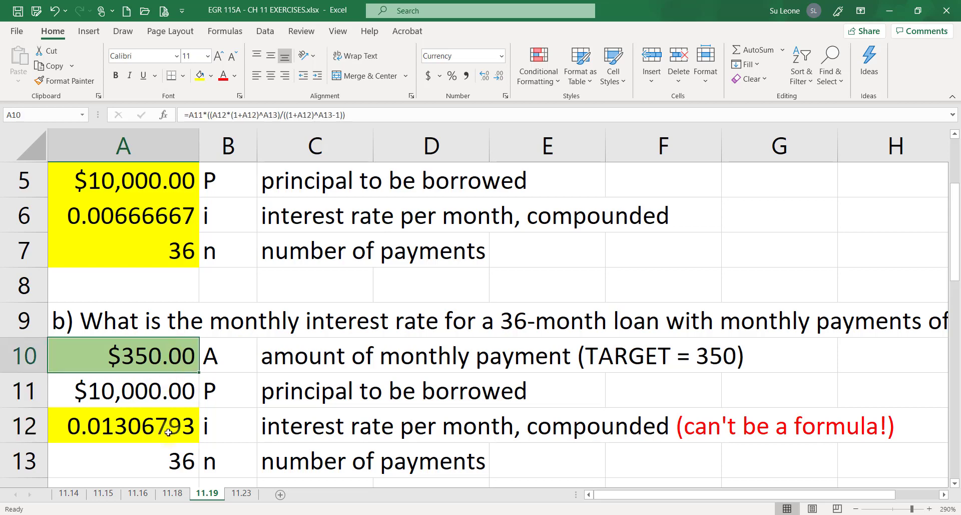
left_click(290, 356)
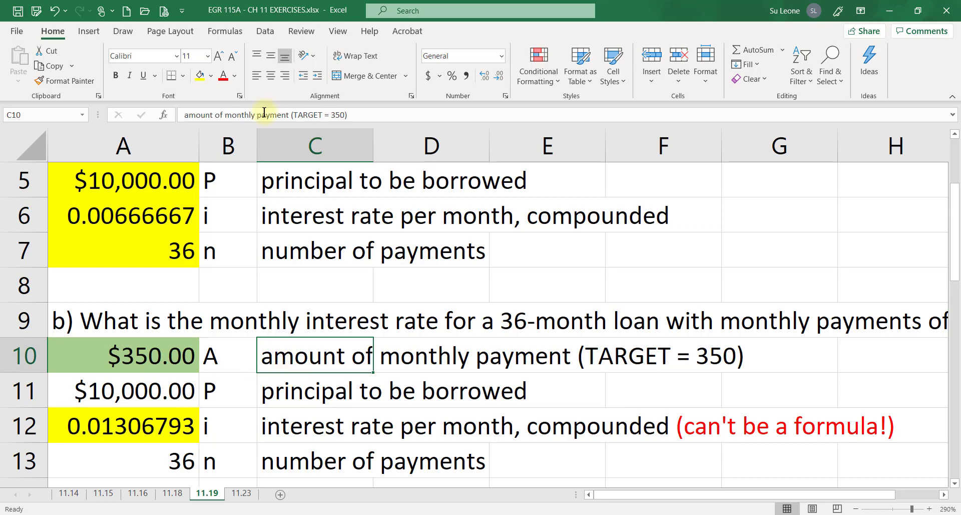
left_click_drag(341, 115, 345, 117)
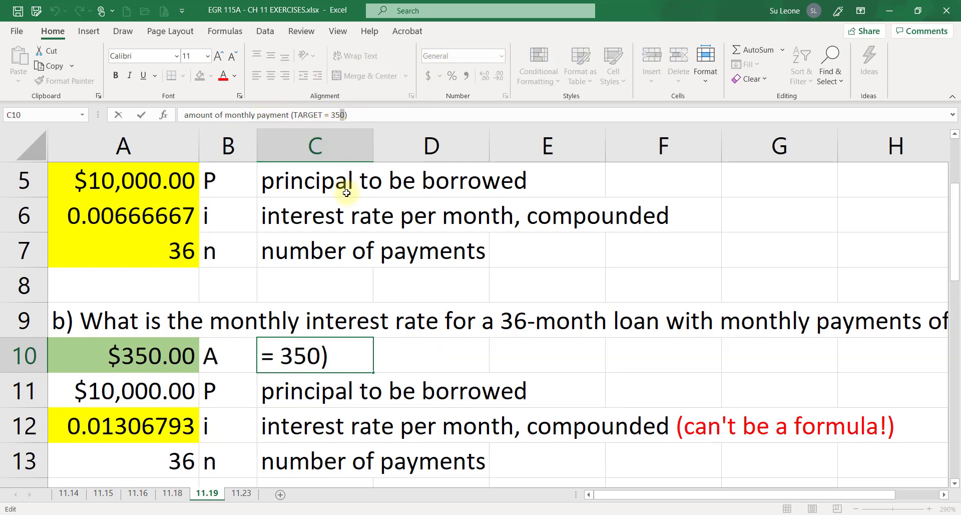
key("BackSpace")
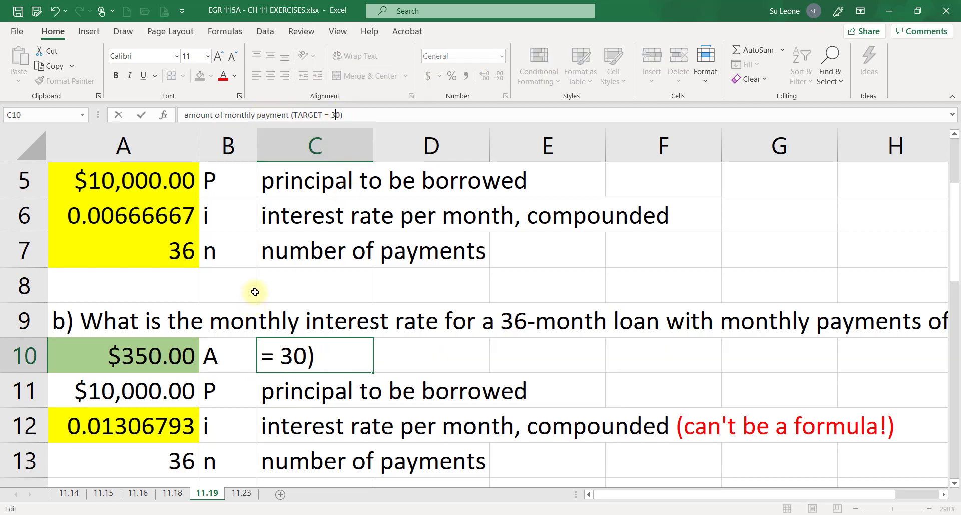
type("0")
key("Return")
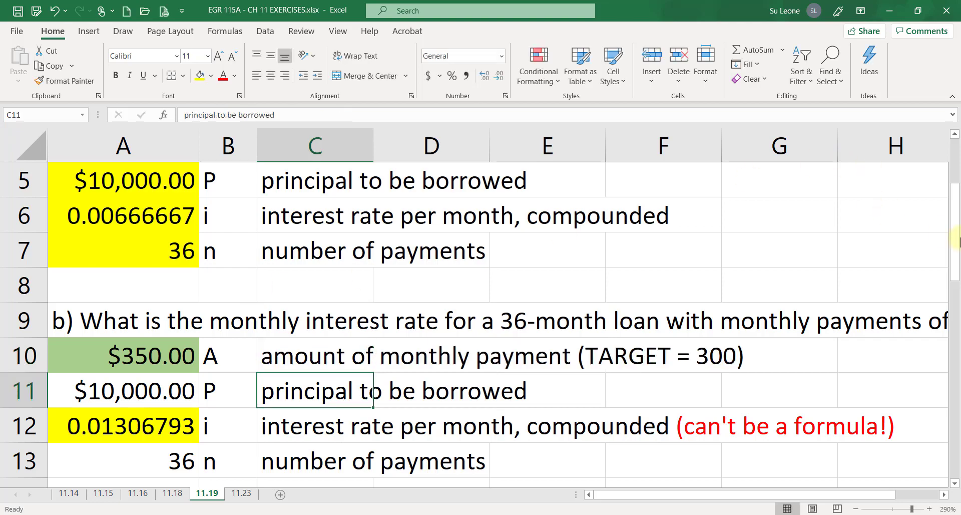
Run Goal Seek to set A10 to 300 by changing the interest rate in A12
left_click_drag(955, 238, 955, 198)
left_click(130, 393)
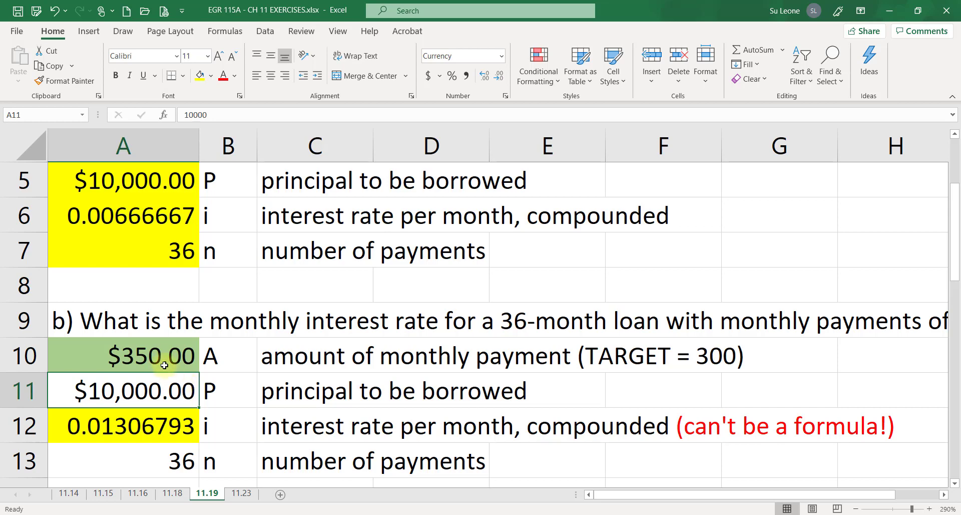
left_click(181, 351)
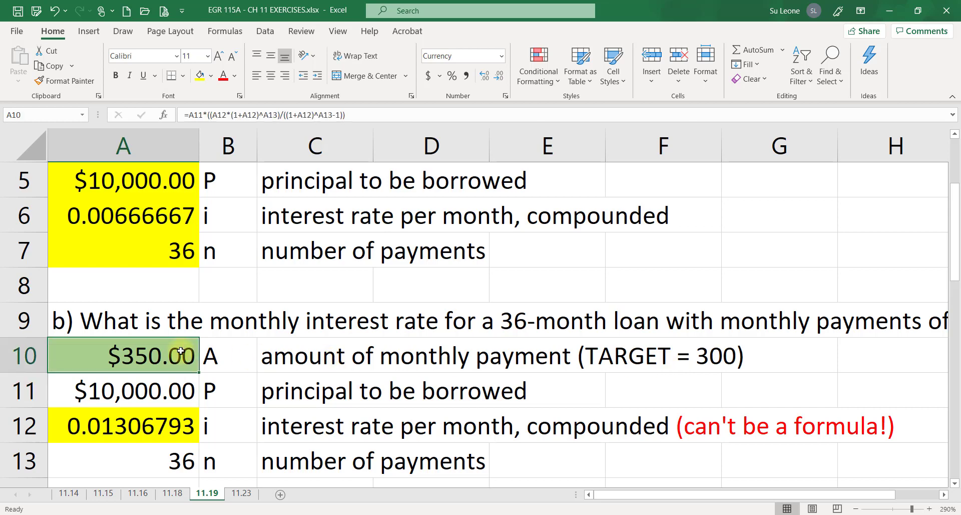
left_click(262, 28)
left_click(692, 70)
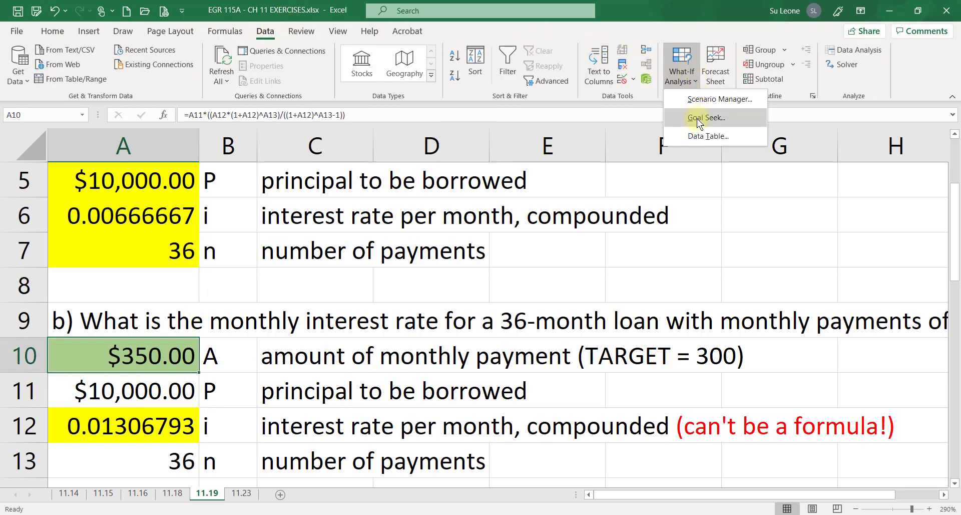
left_click(697, 118)
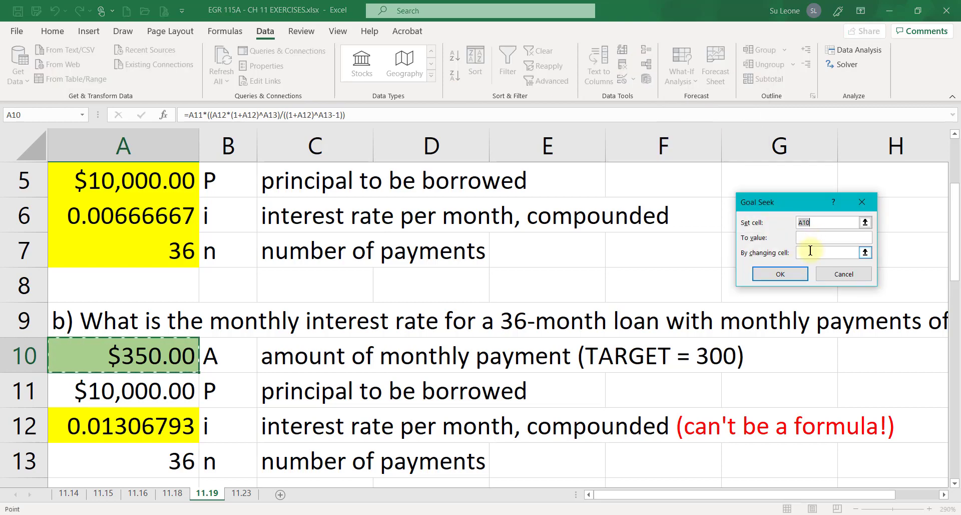
left_click(811, 235)
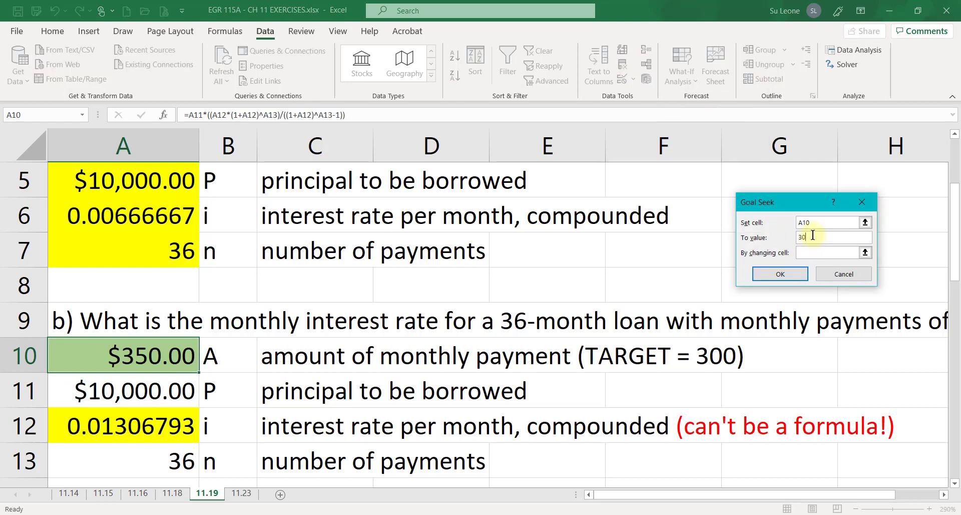
left_click(808, 252)
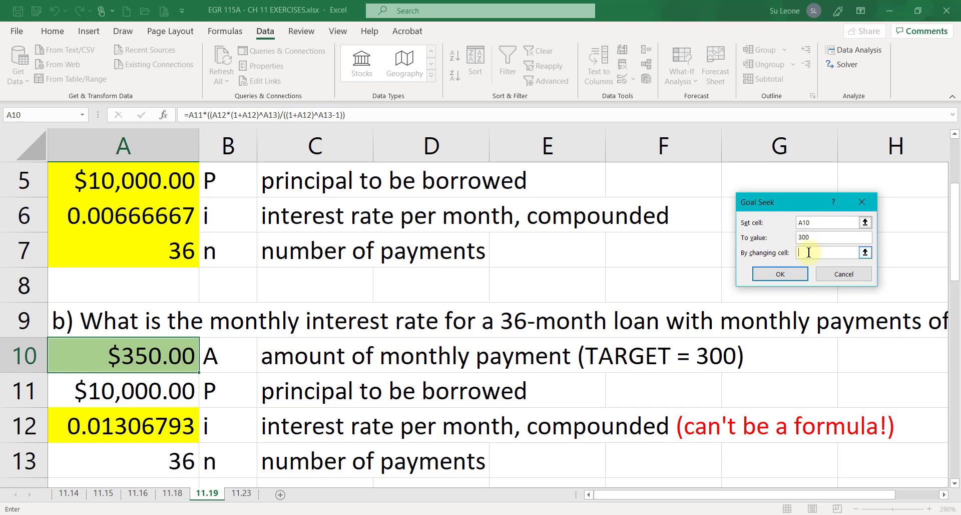
left_click(139, 419)
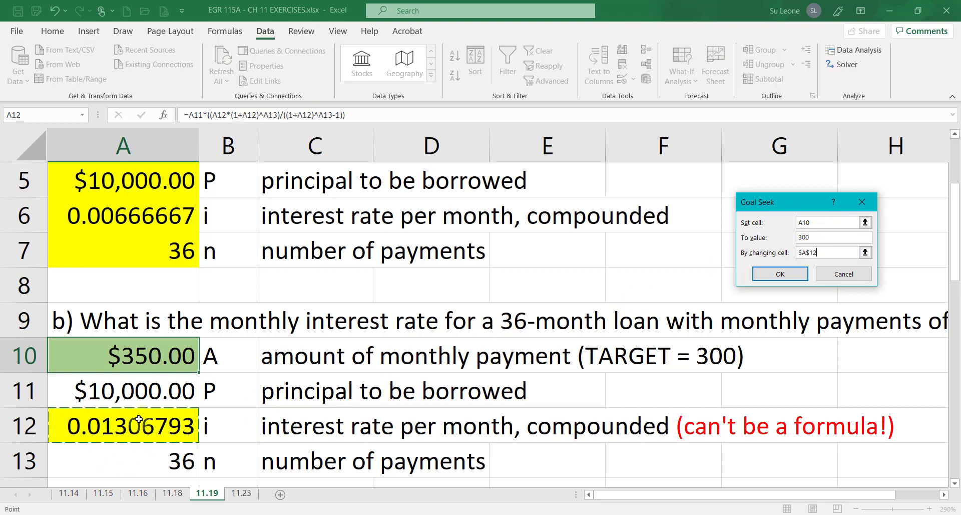
left_click(780, 274)
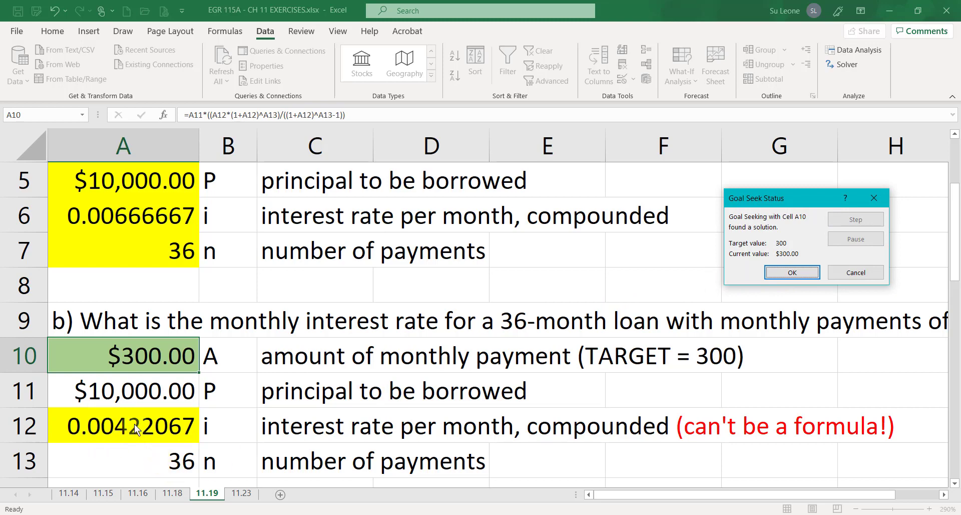
left_click(794, 272)
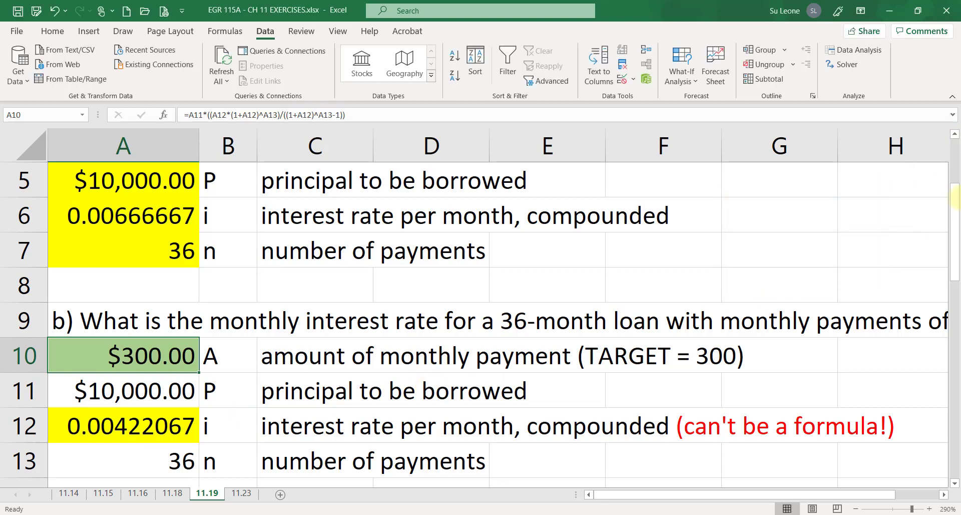
Calculate the annual rate in A14 with the formula =A12*12, then delete it
scroll(142, 370, "down", 1)
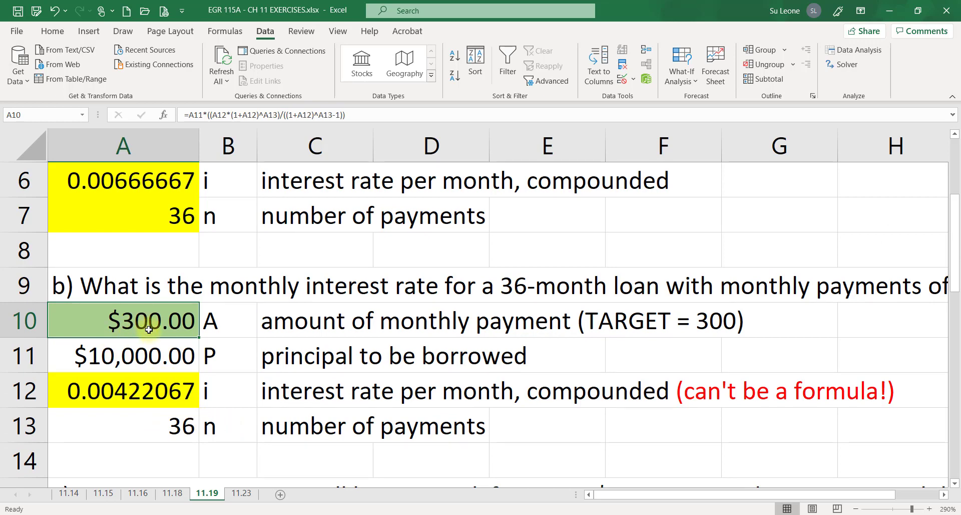
left_click(127, 458)
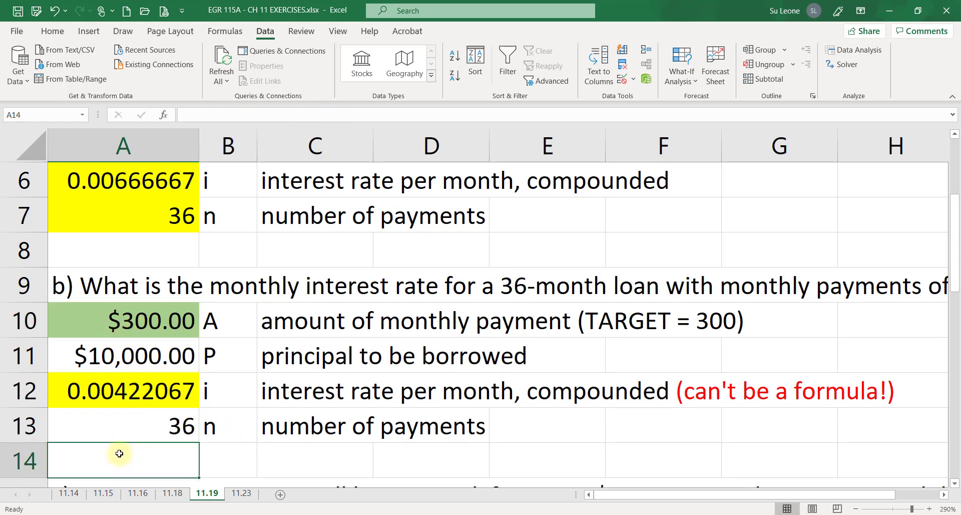
type("=")
key("Up")
key("Up")
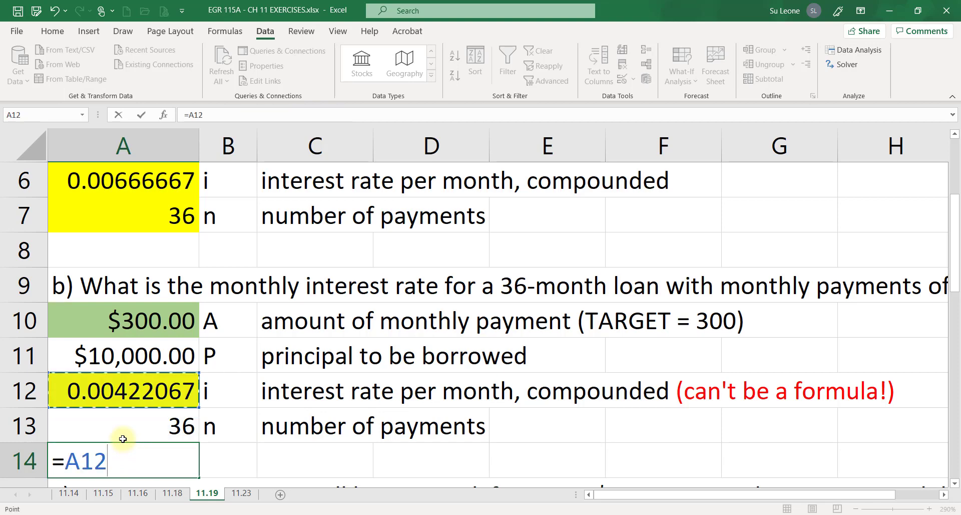
type("/")
type("12")
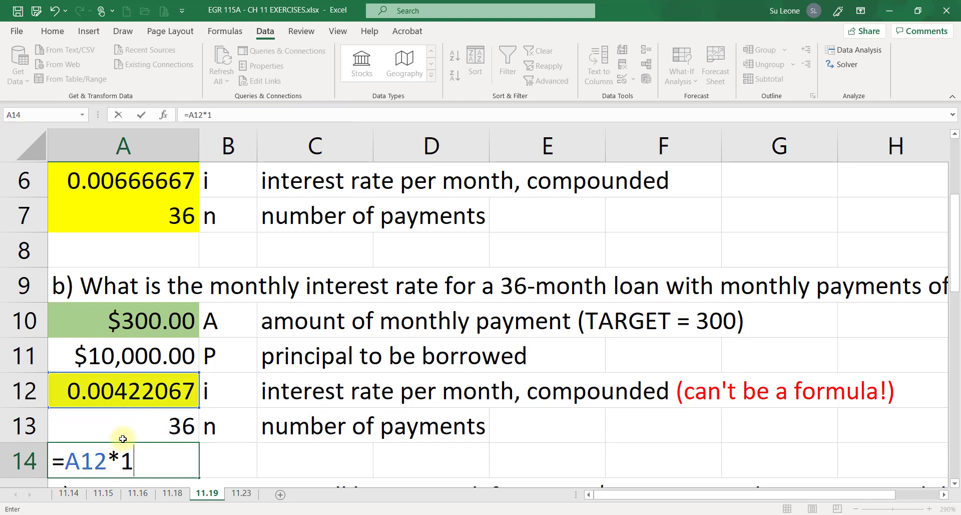
key("Return")
left_click(131, 423)
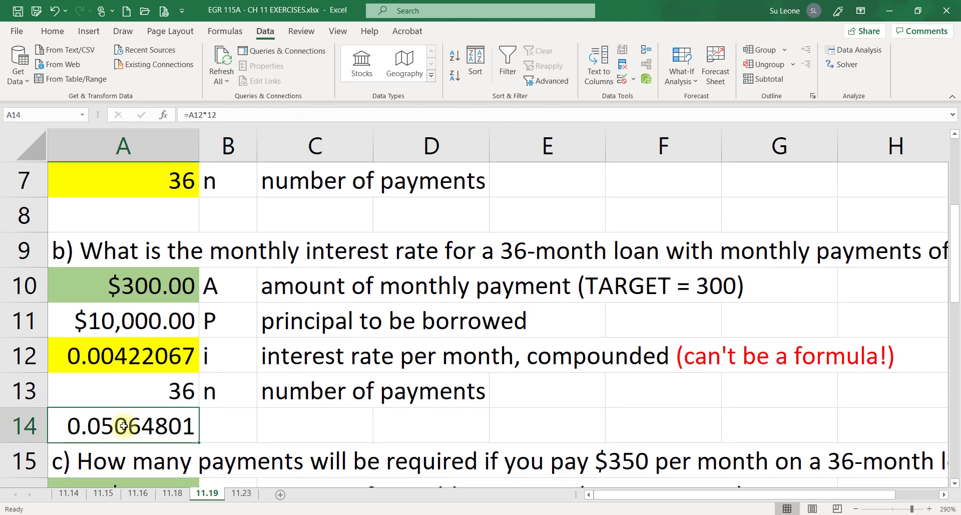
key("Delete")
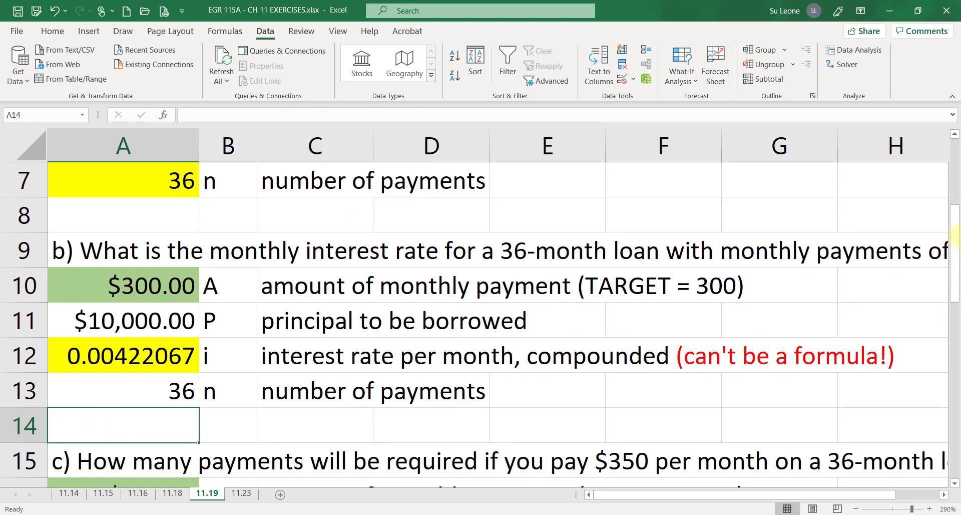
Scroll through the sheet to review part c's payment-count setup in A16 to A19
left_click_drag(956, 235, 955, 190)
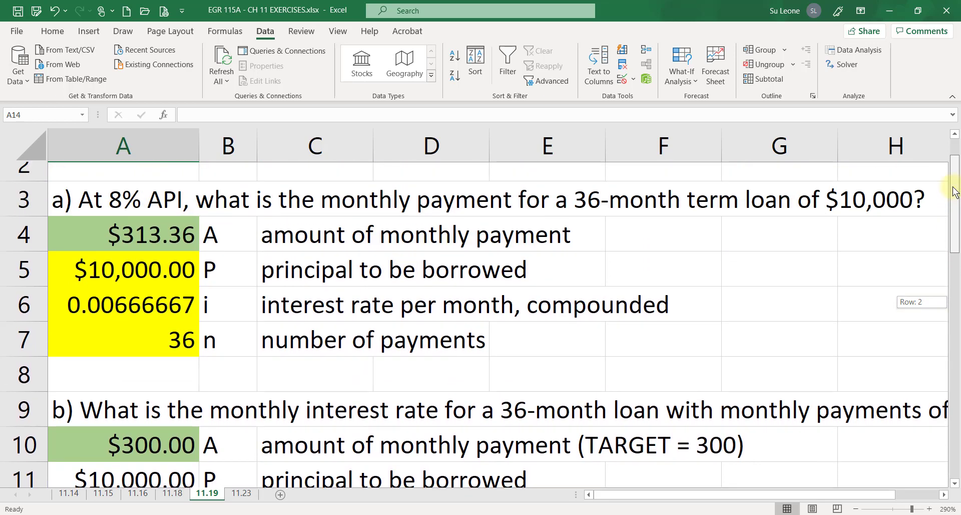
left_click_drag(955, 191, 958, 295)
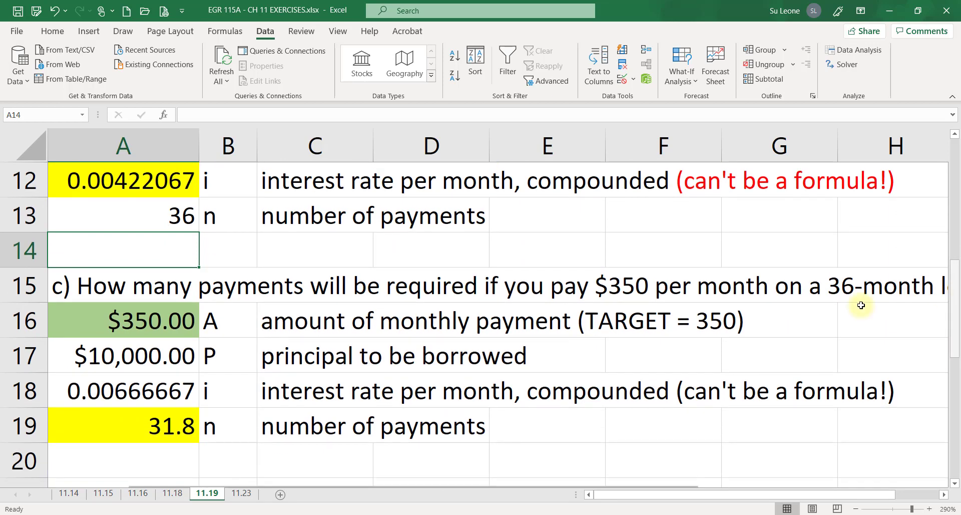
left_click(117, 330)
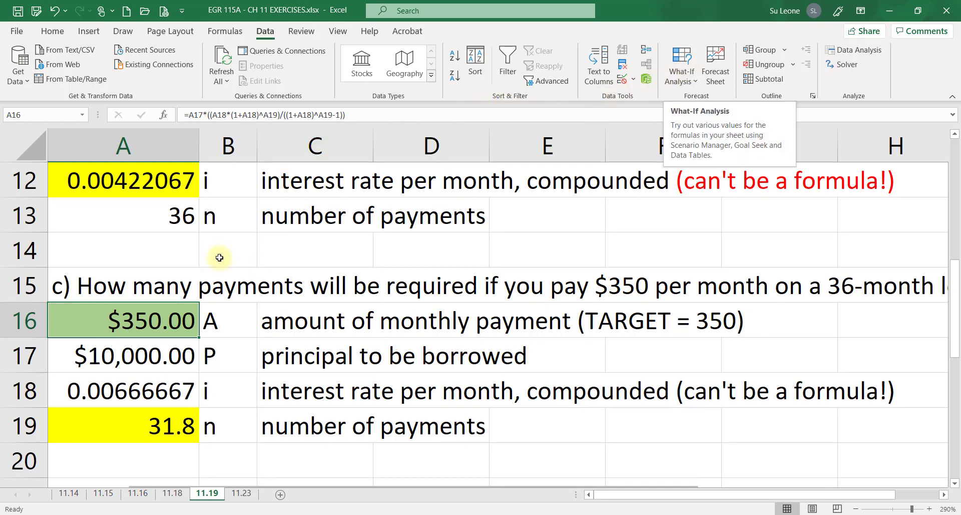
type("313.")
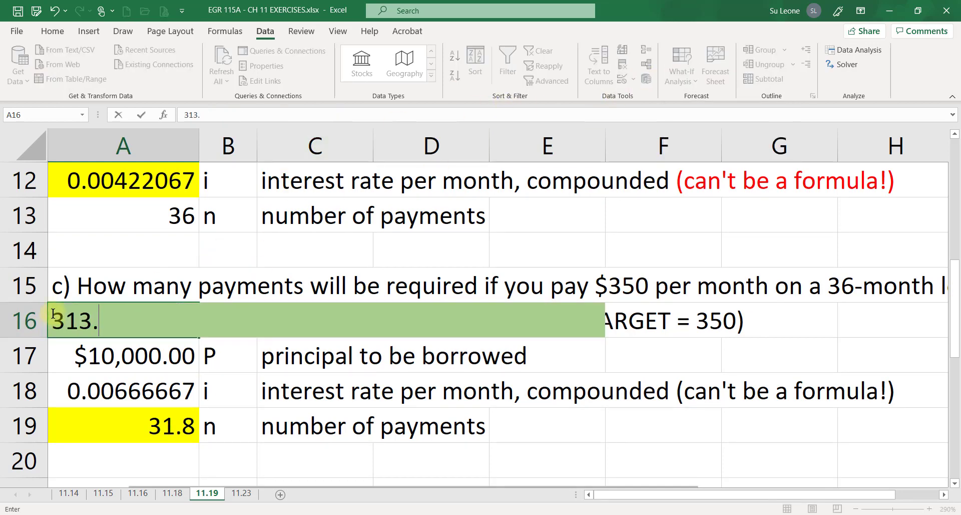
type("3")
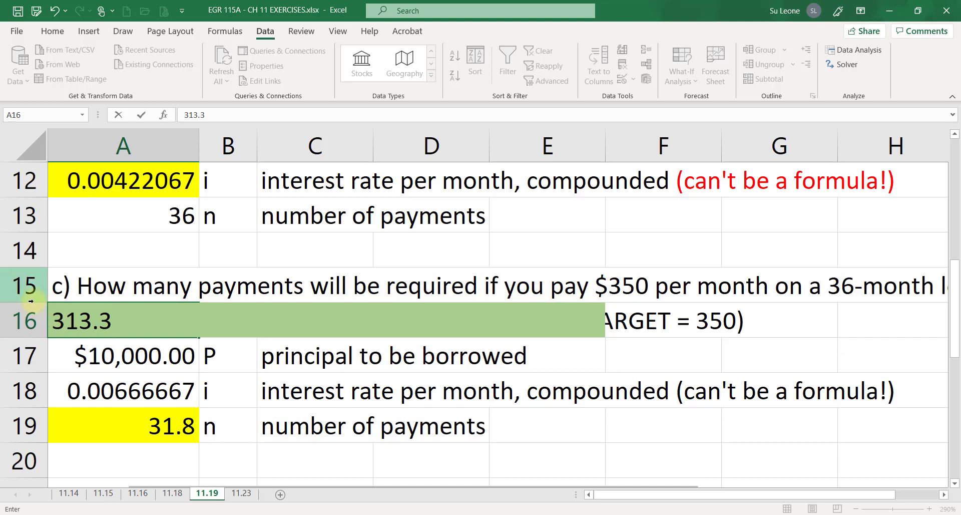
key("Escape")
Copy the monthly payment formula from A4 and paste it into A16
scroll(354, 325, "up", 4)
left_click(83, 277)
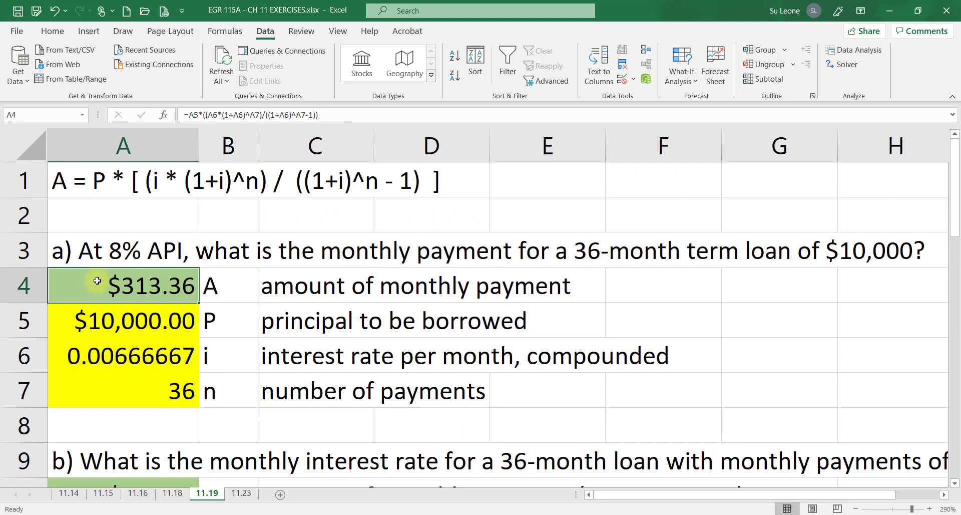
key("ctrl+c")
scroll(356, 378, "down", 6)
scroll(356, 378, "up", 3)
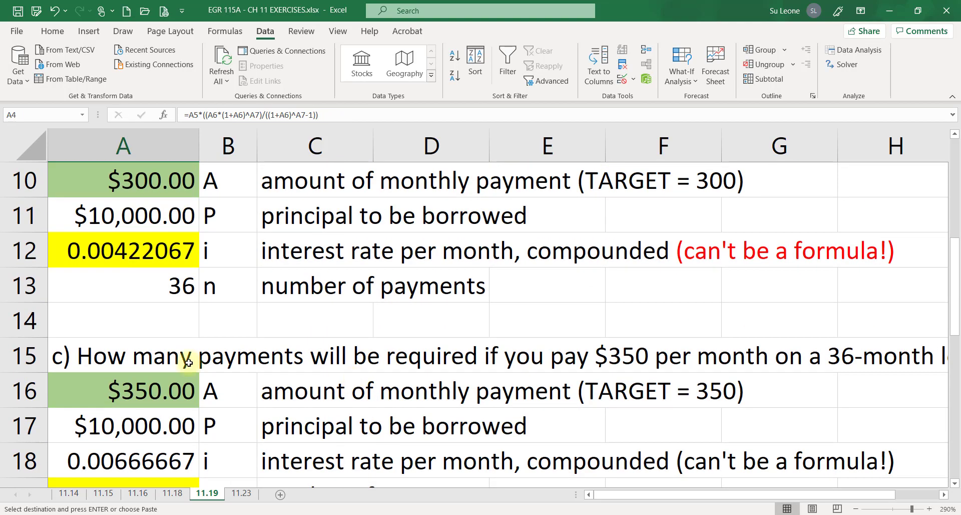
left_click(150, 389)
key("ctrl+v")
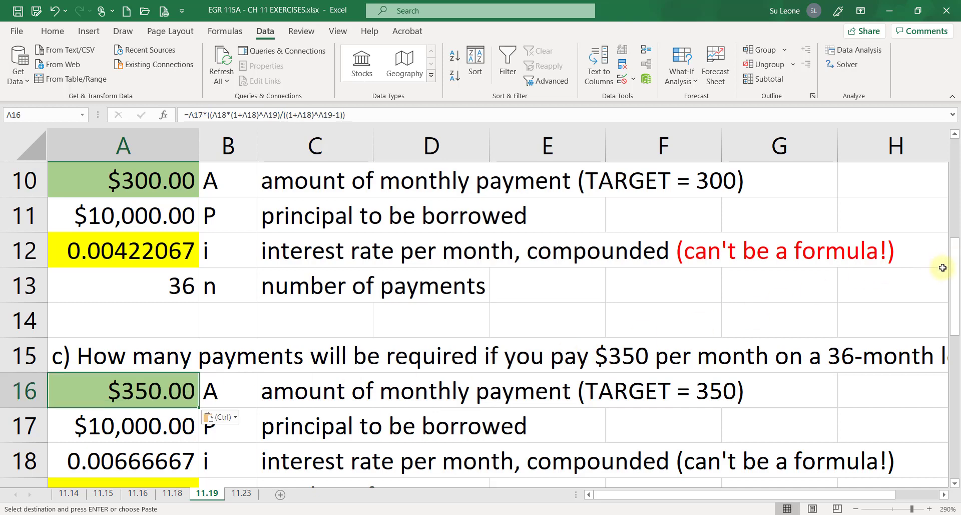
Set the number of payments in A19 to 36
scroll(916, 310, "down", 1)
left_click(138, 361)
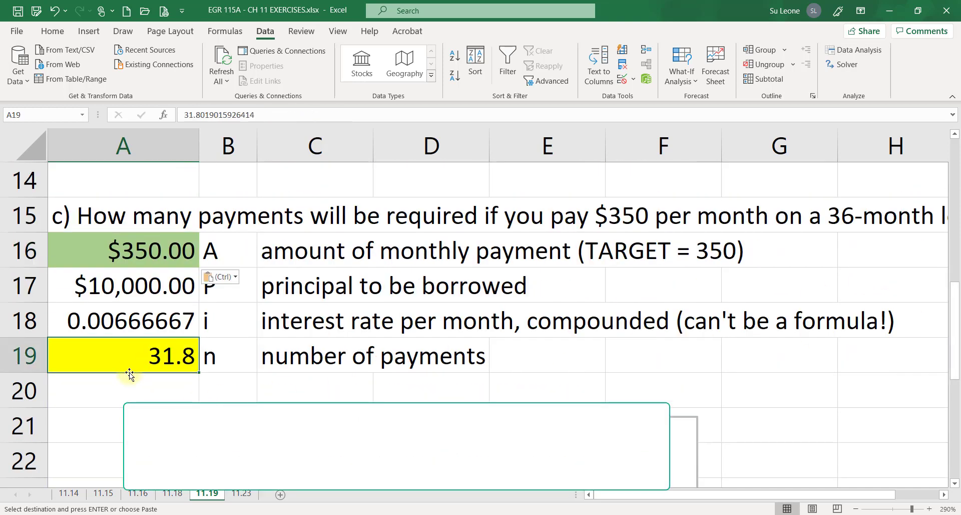
type("36")
key("Return")
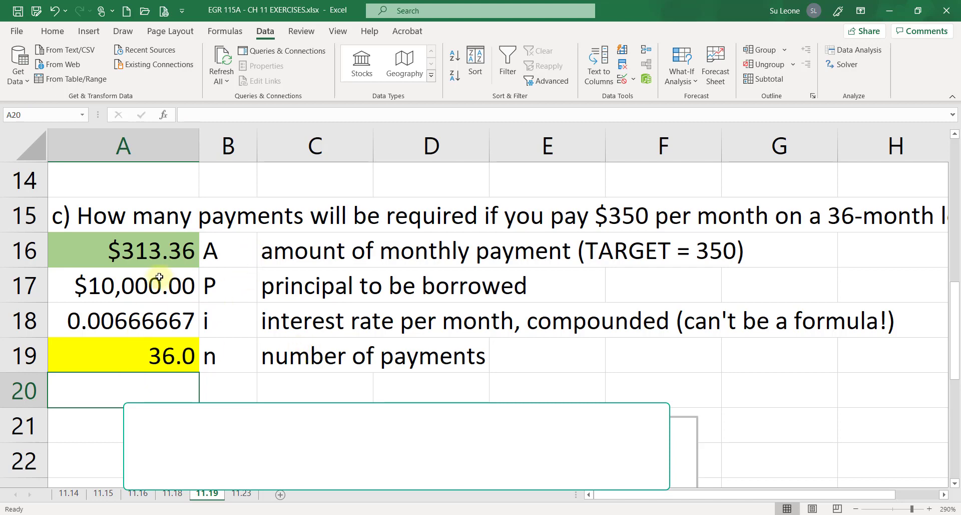
Run Goal Seek to set A16 to 350 by changing the number of payments in A19
left_click(165, 249)
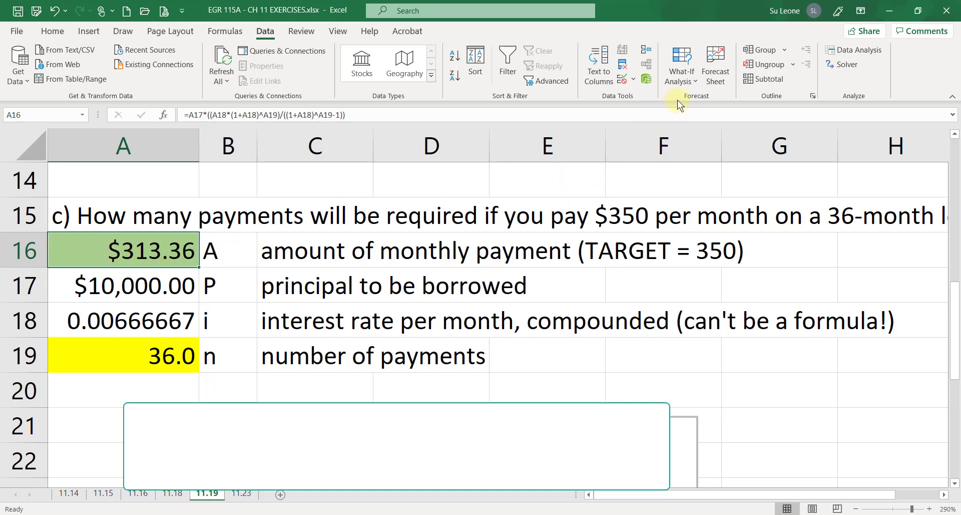
left_click(681, 77)
left_click(701, 117)
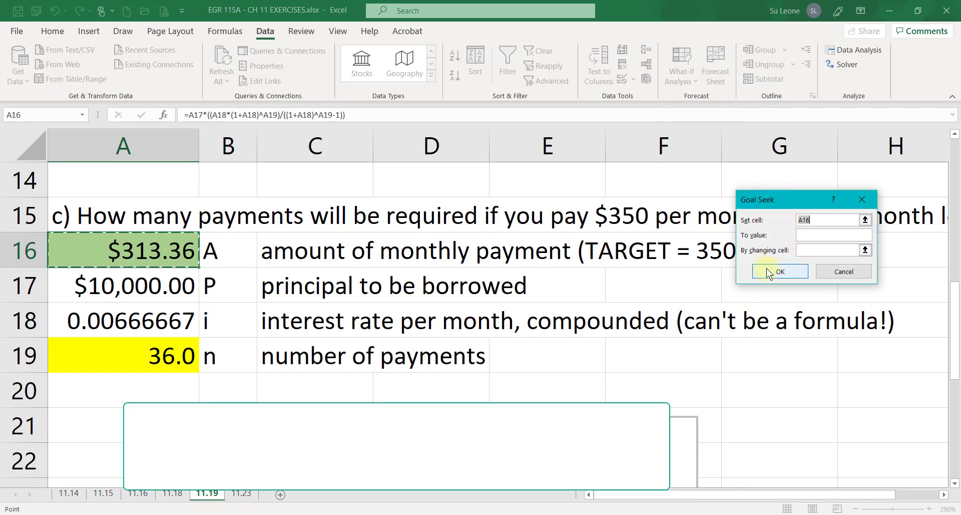
left_click(802, 235)
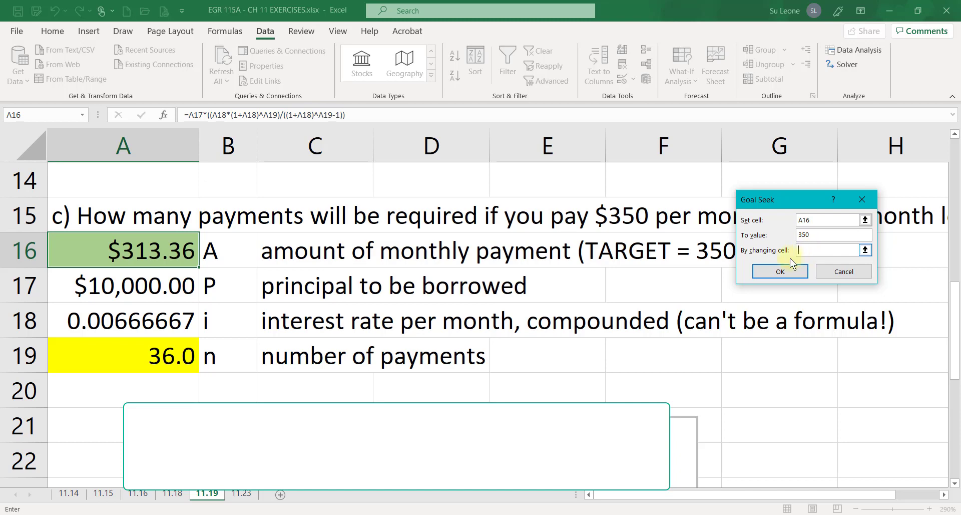
left_click(138, 360)
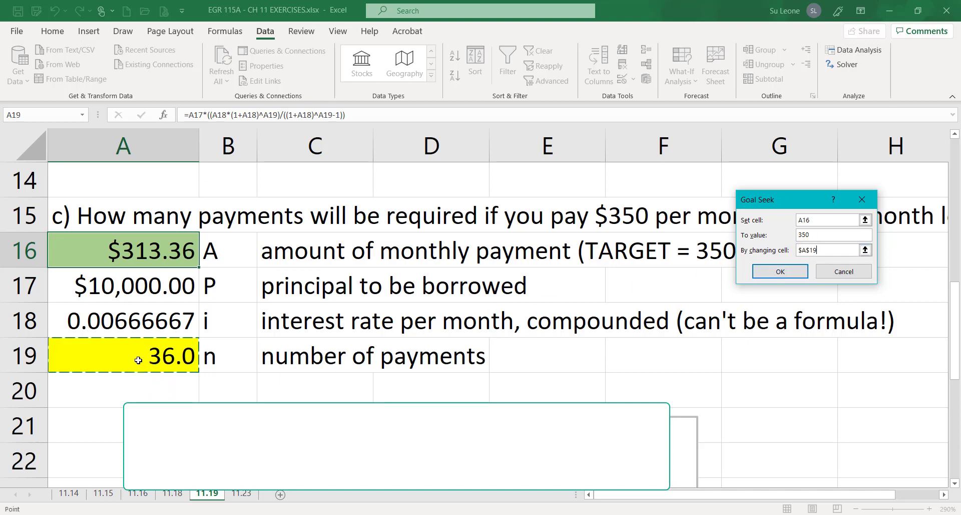
left_click(792, 269)
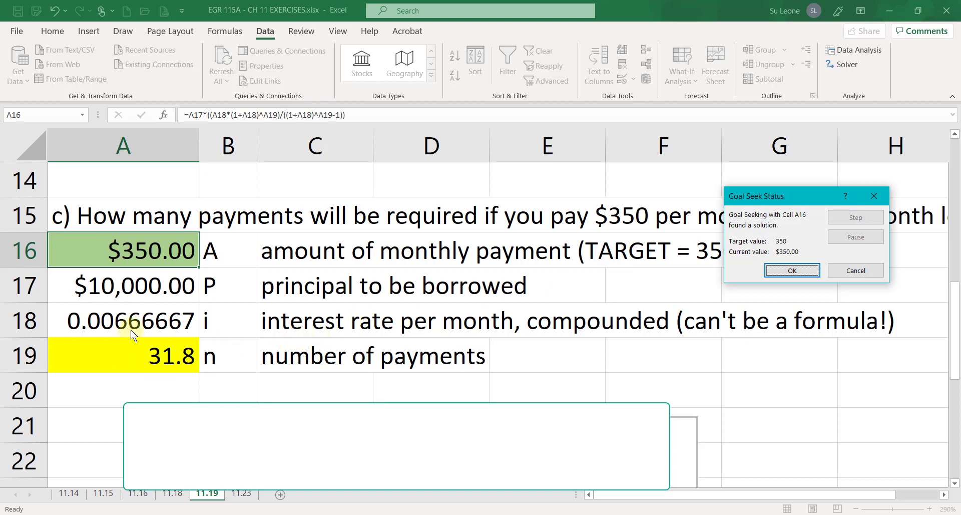
left_click(795, 270)
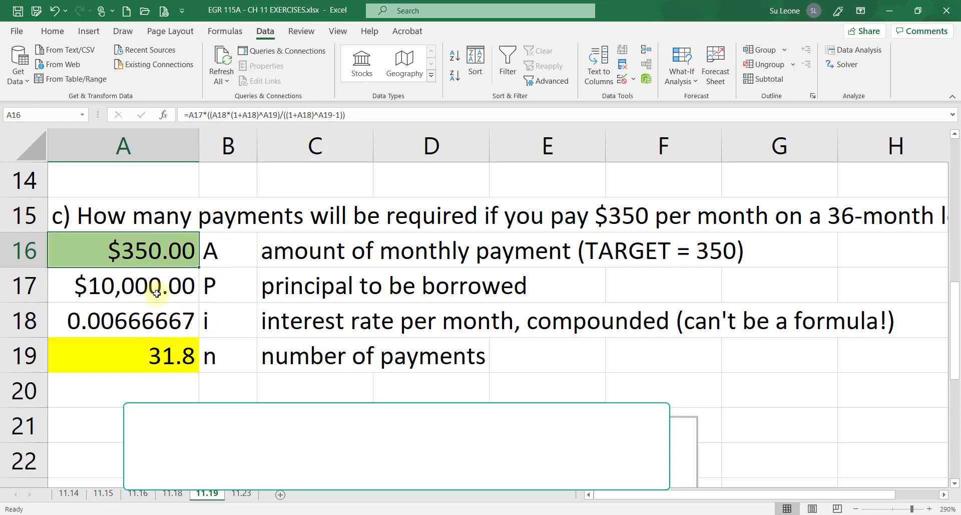
Scroll down and examine the extra house-financing problem's payment and principal cells in A28 and A29
left_click_drag(954, 308, 953, 429)
scroll(956, 483, "down", 1)
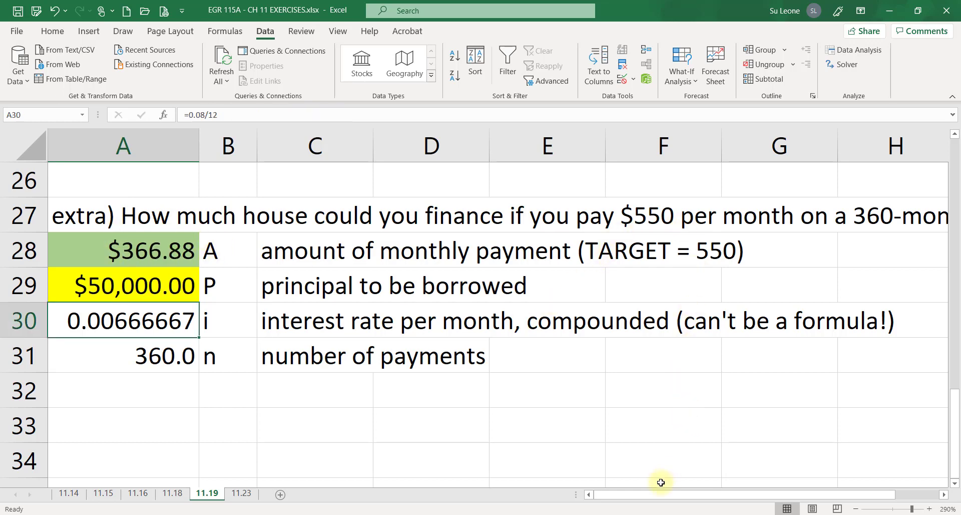
mouse_move(617, 493)
left_mouse_down()
mouse_move(678, 499)
mouse_move(632, 497)
left_mouse_up()
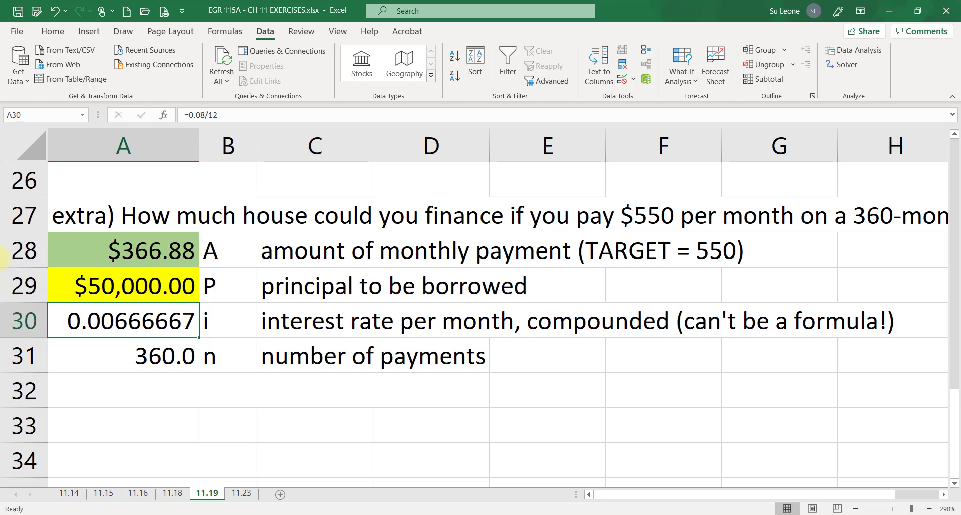
left_click(158, 286)
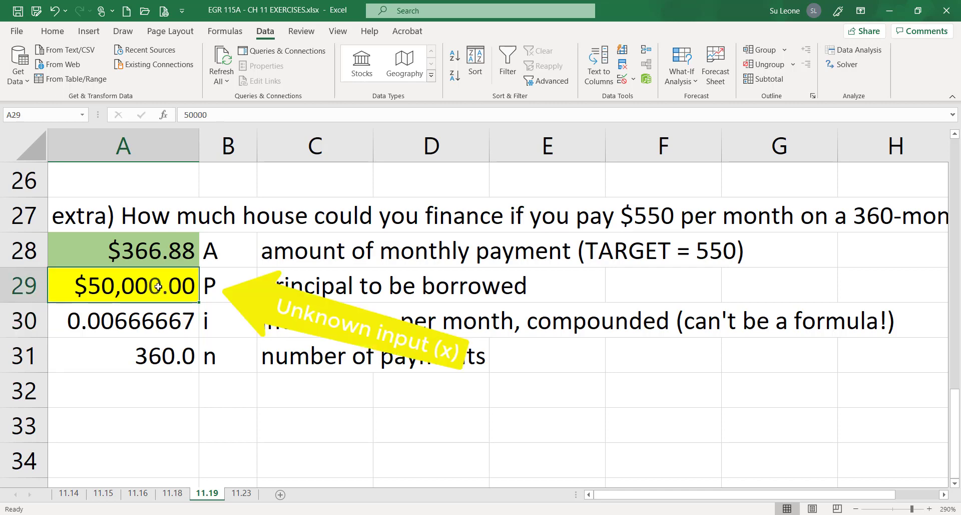
left_click(171, 245)
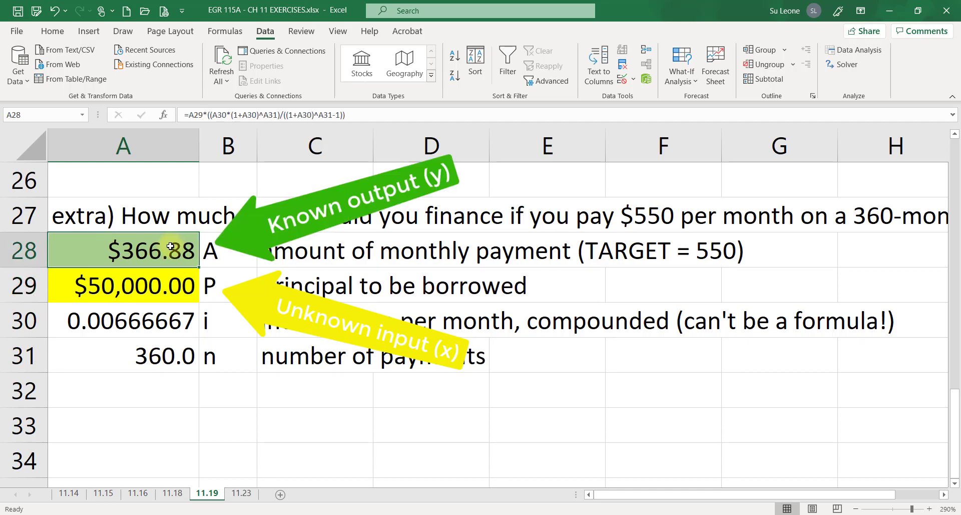
left_click(182, 274)
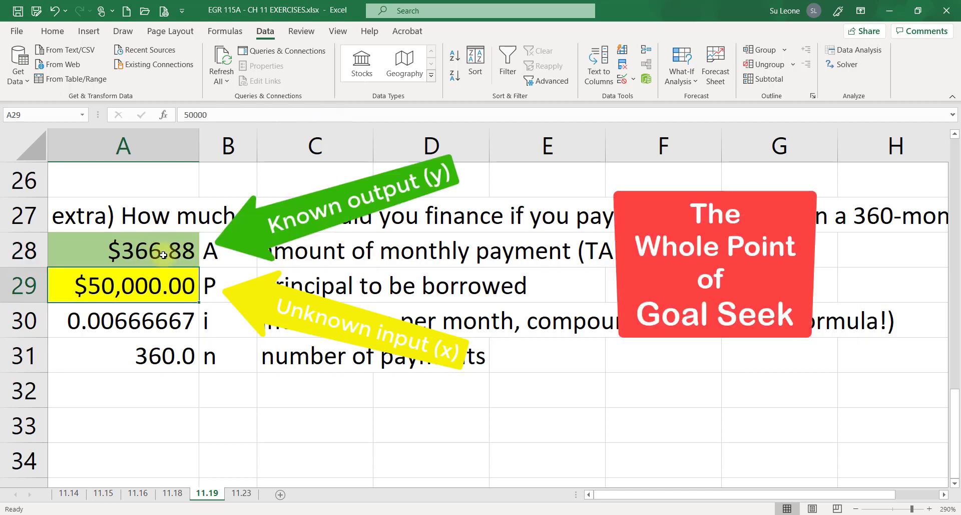
Run Goal Seek to set A28 to 550 by changing the principal in A29
left_click(187, 234)
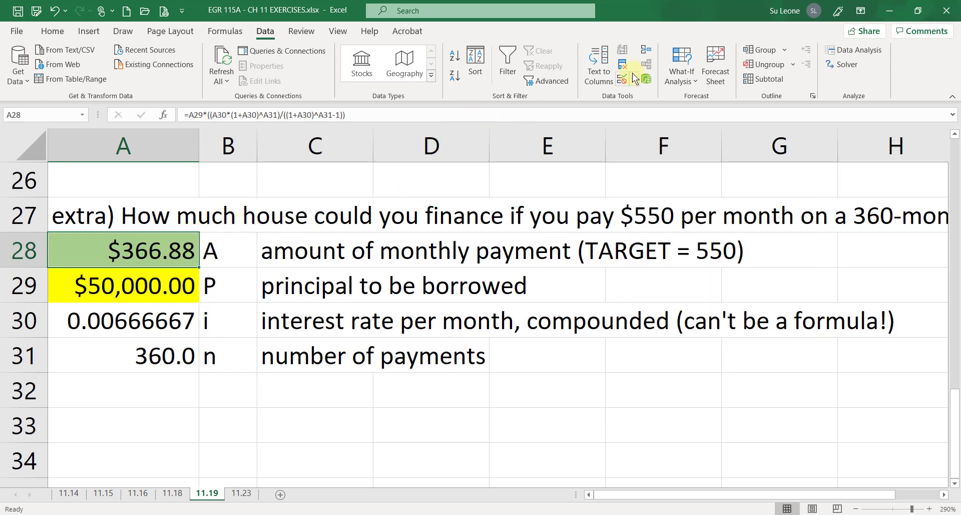
left_click(682, 68)
left_click(688, 118)
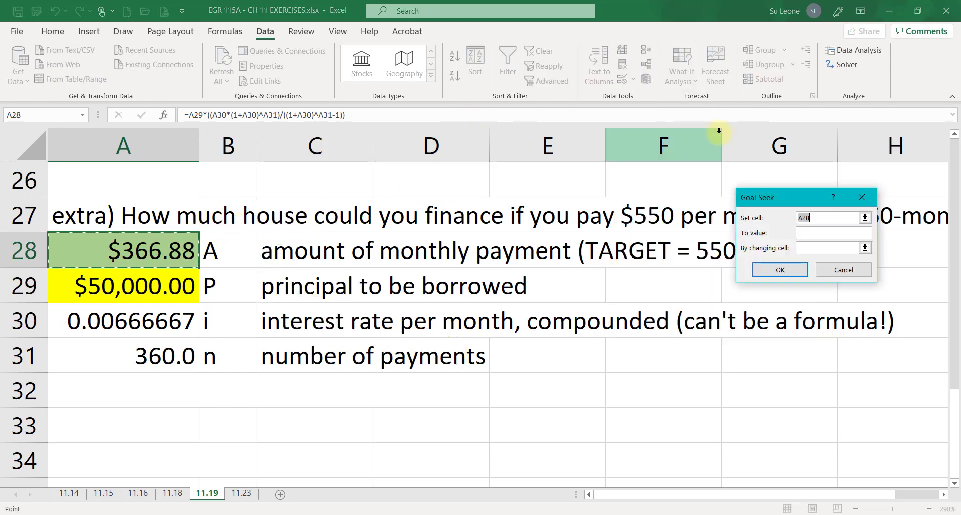
left_click(809, 232)
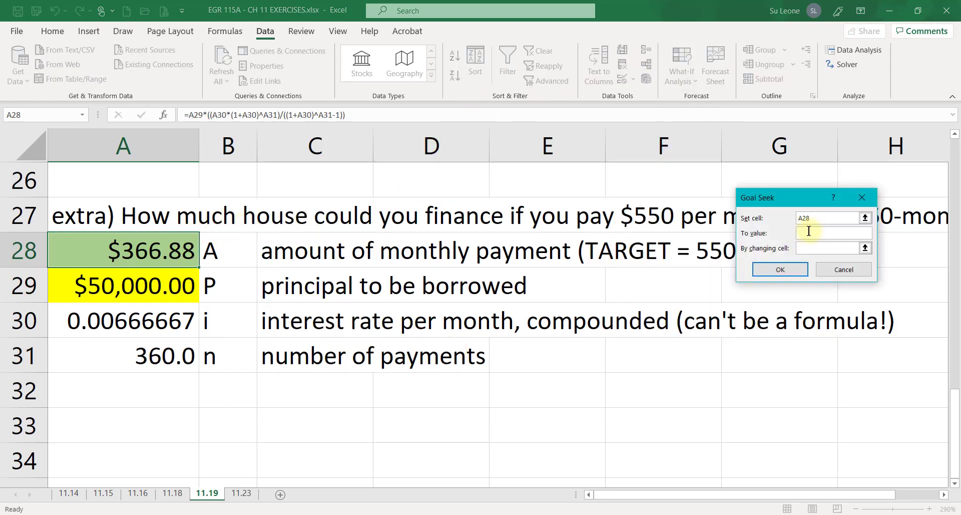
left_click(838, 248)
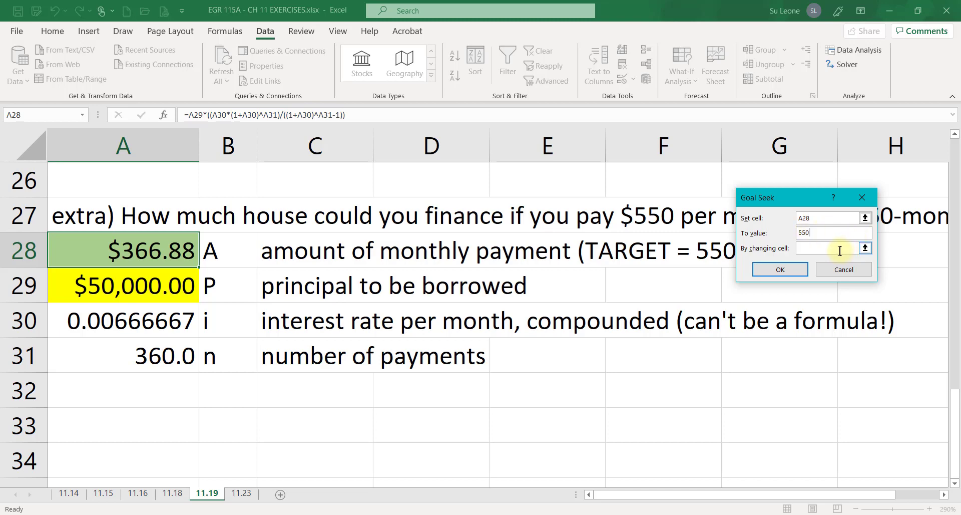
left_click(159, 284)
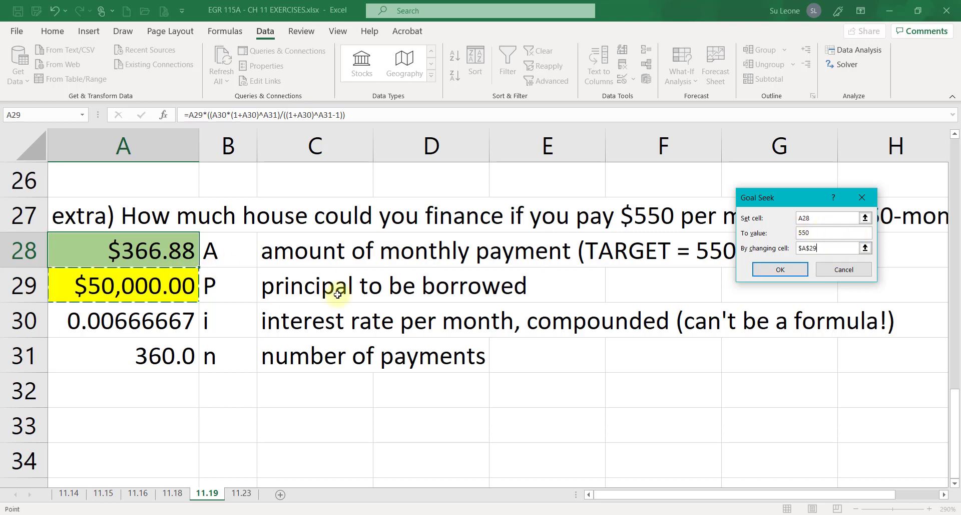
left_click(781, 269)
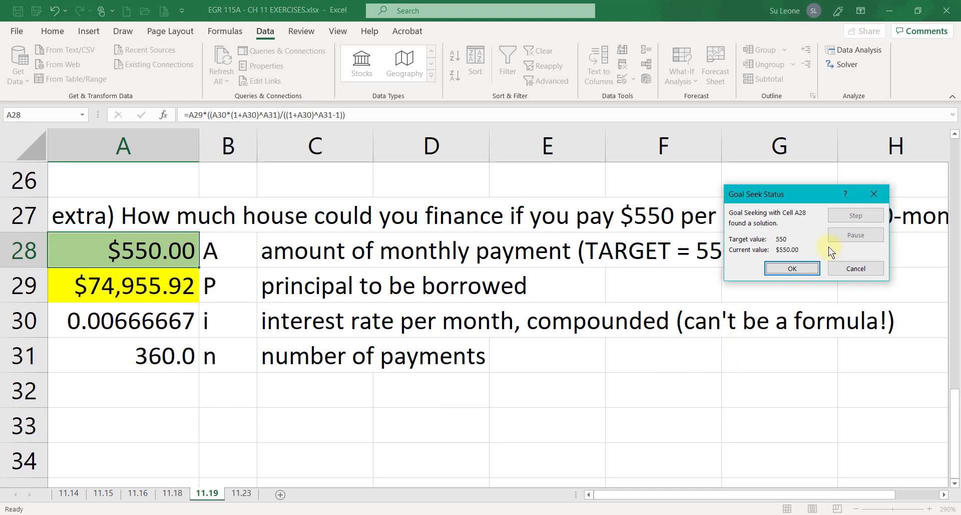
left_click(800, 271)
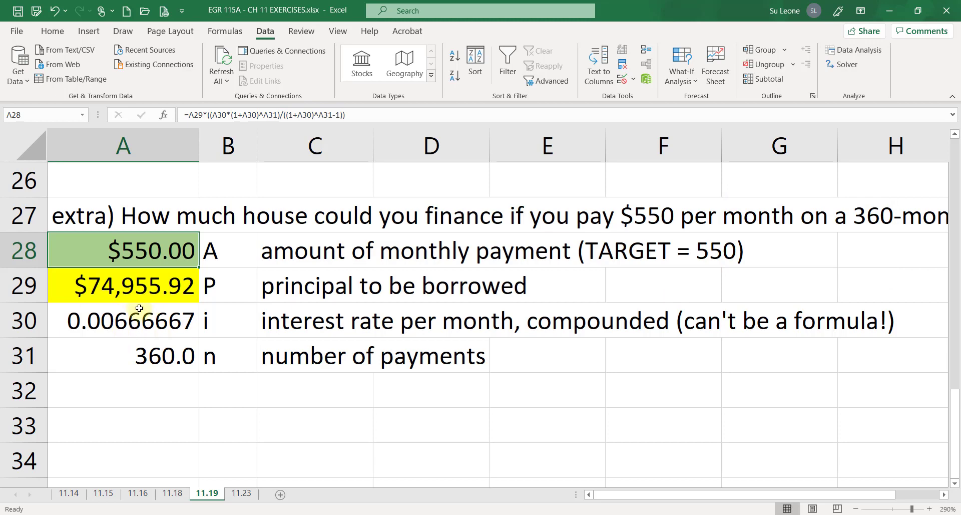
Set the number of payments in A31 to 240
left_click(163, 358)
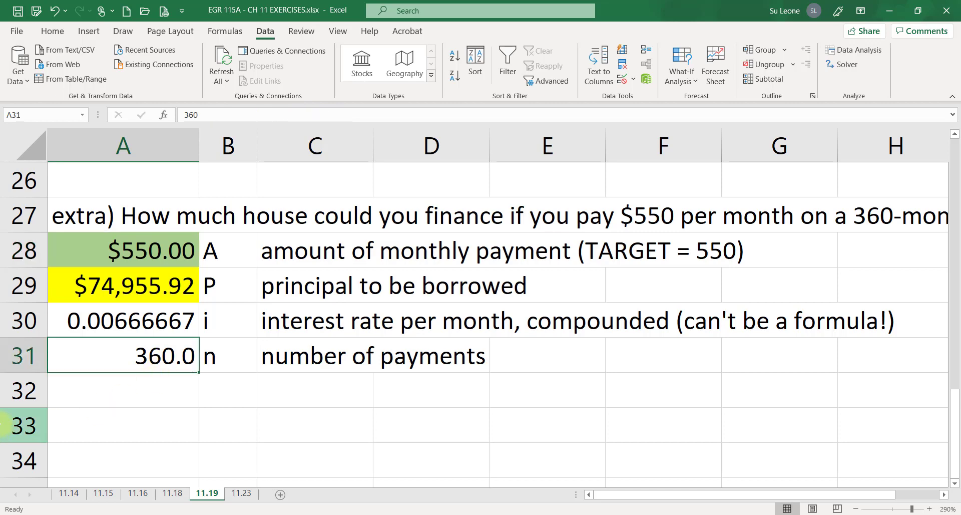
type("240")
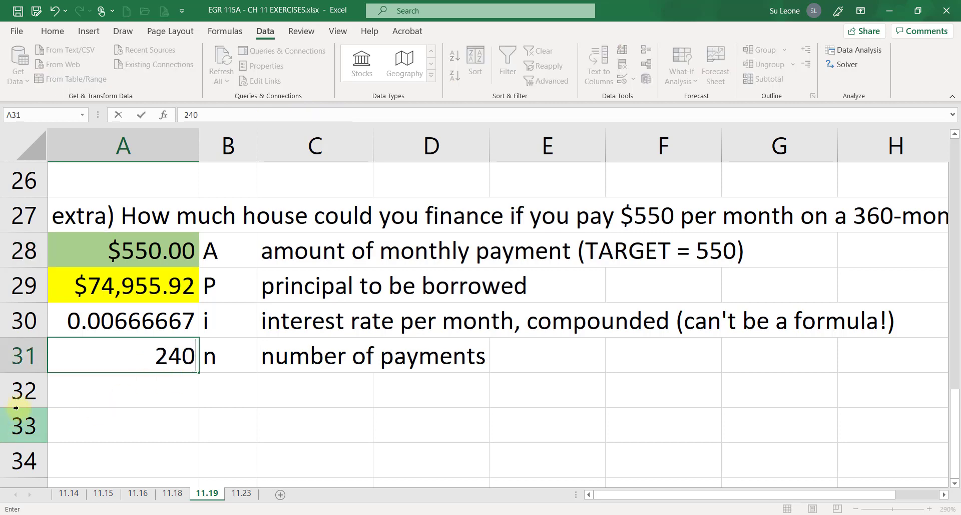
key("Return")
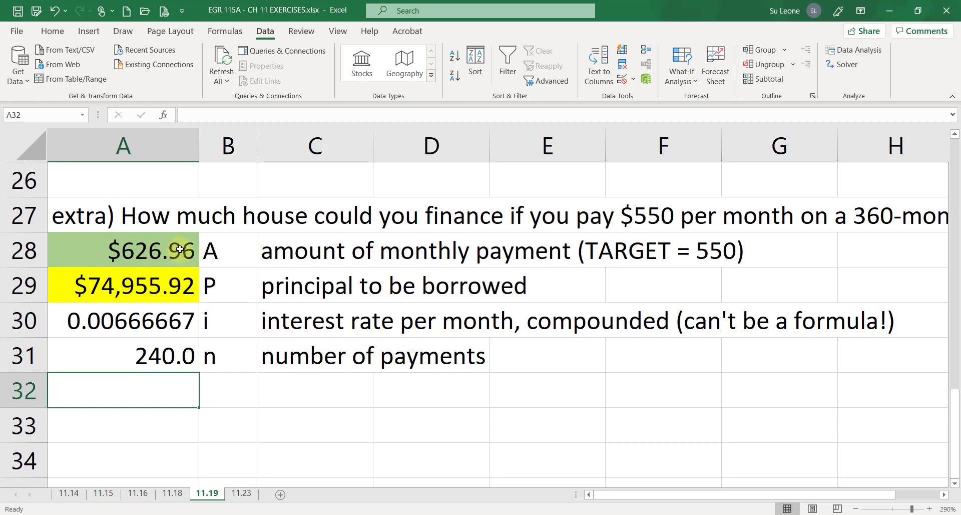
Run Goal Seek to set A28 to 700 by changing the principal in A29
left_click(152, 249)
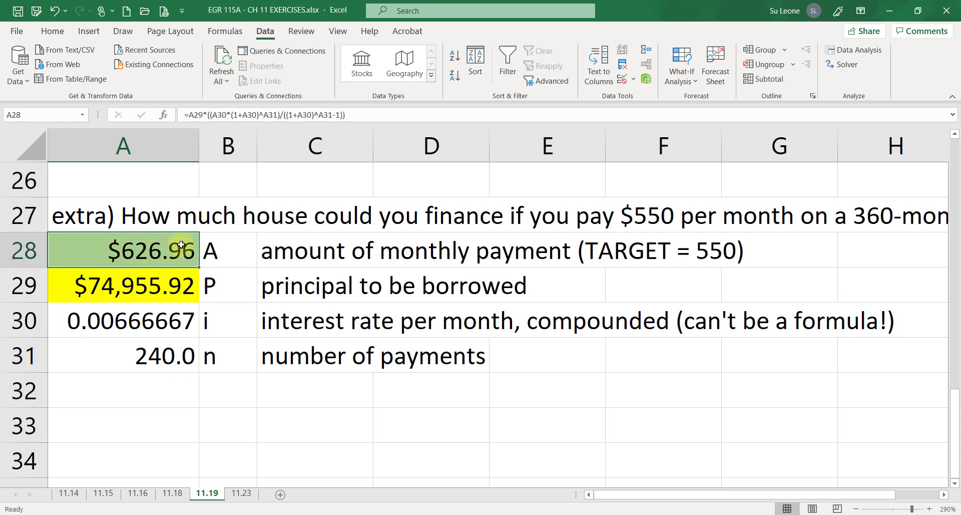
left_click(684, 65)
left_click(705, 117)
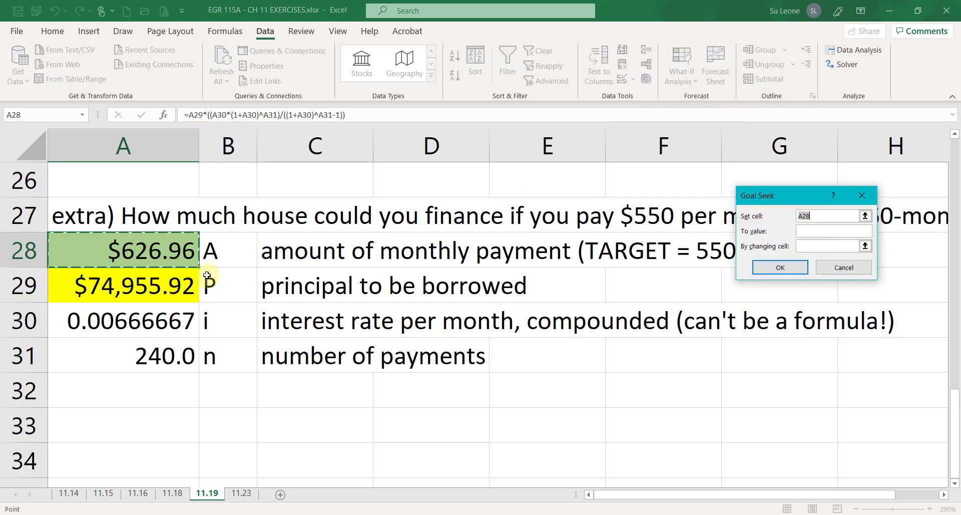
left_click(822, 229)
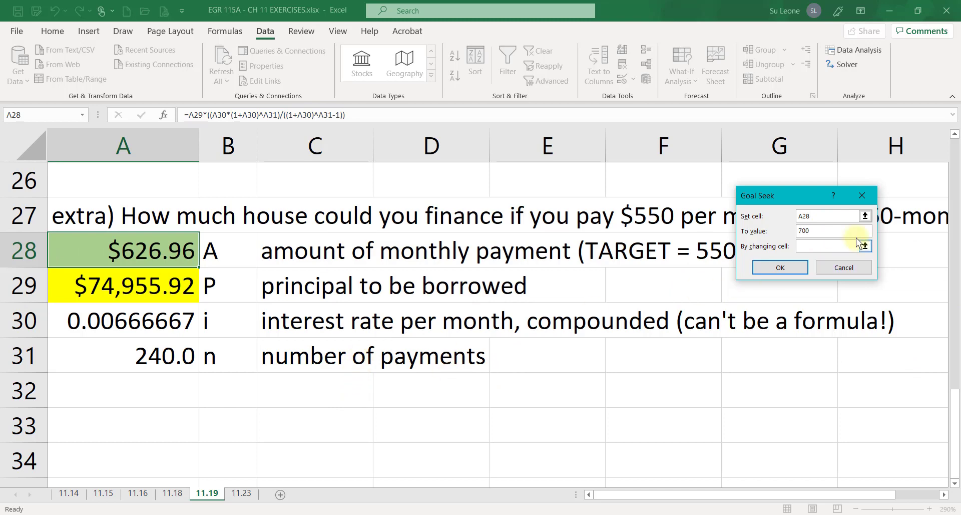
left_click(845, 245)
left_click(134, 285)
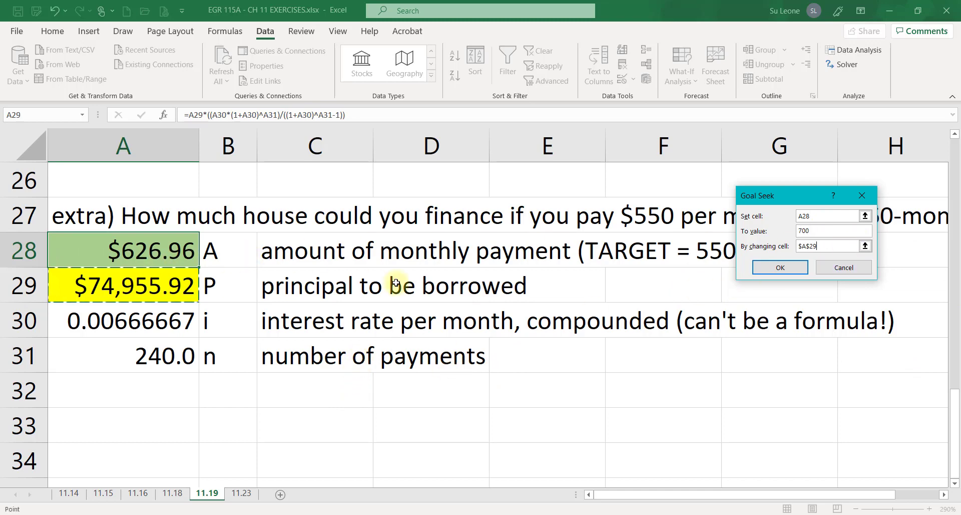
left_click(773, 270)
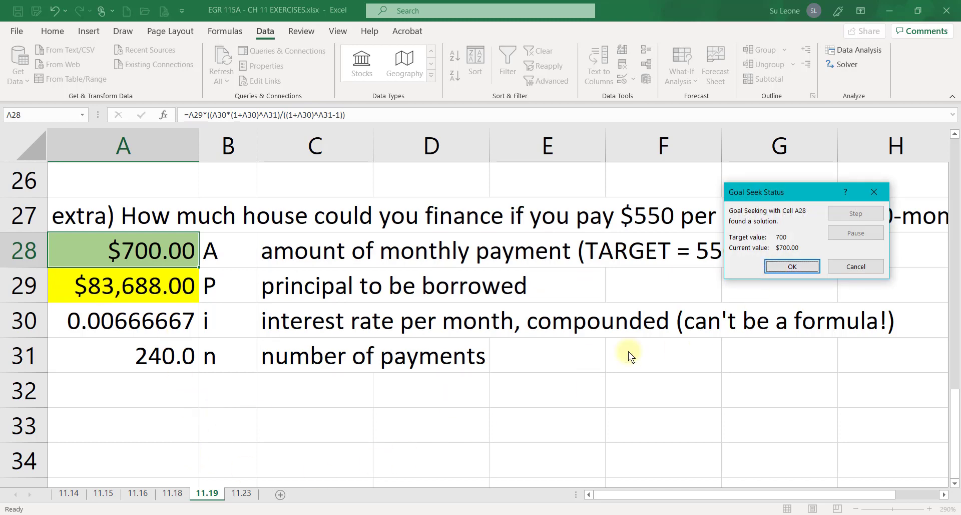
left_click(786, 266)
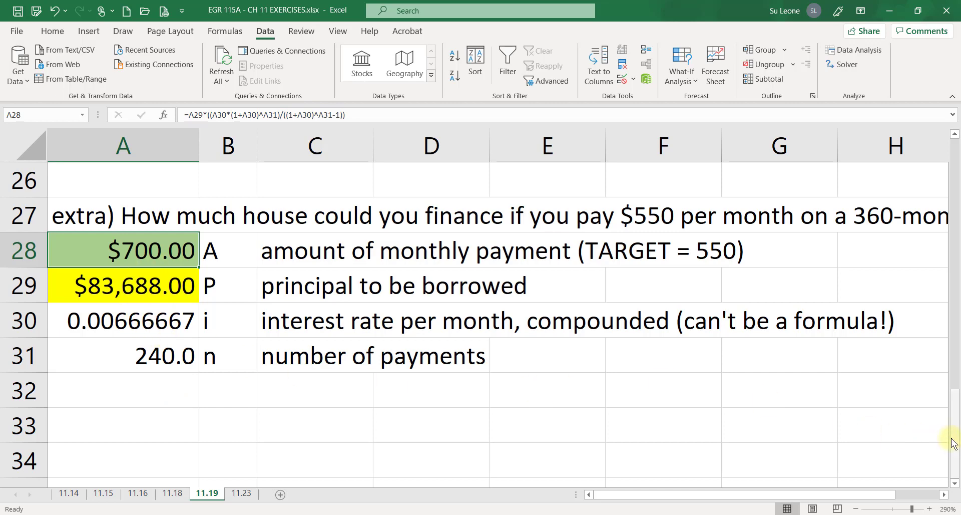
left_click_drag(956, 463, 954, 454)
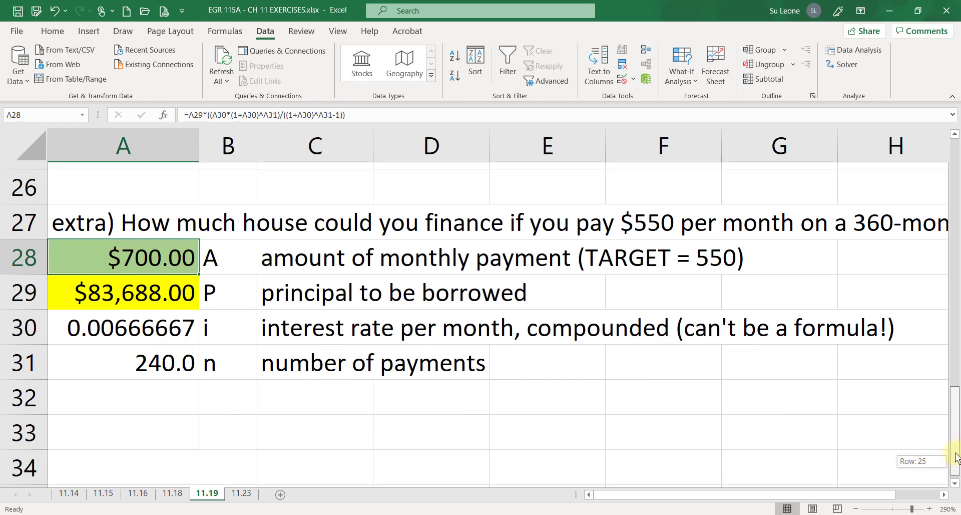